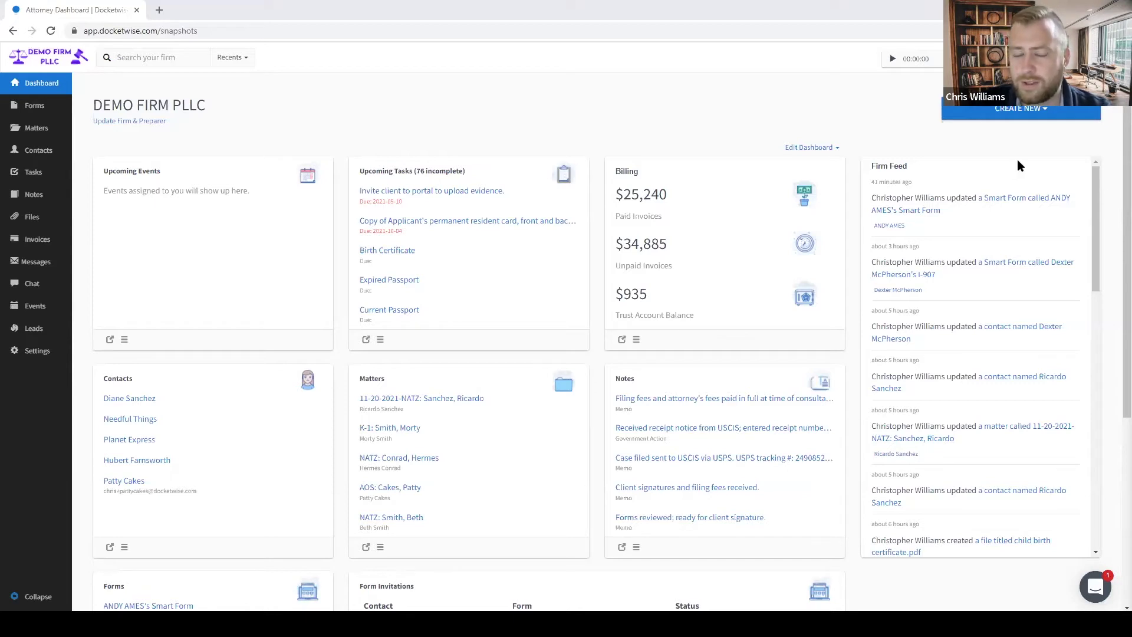
Step: Create a new smart form for the naturalization client and link it to the client's 11-20-2021-NATZ matter
click(1000, 115)
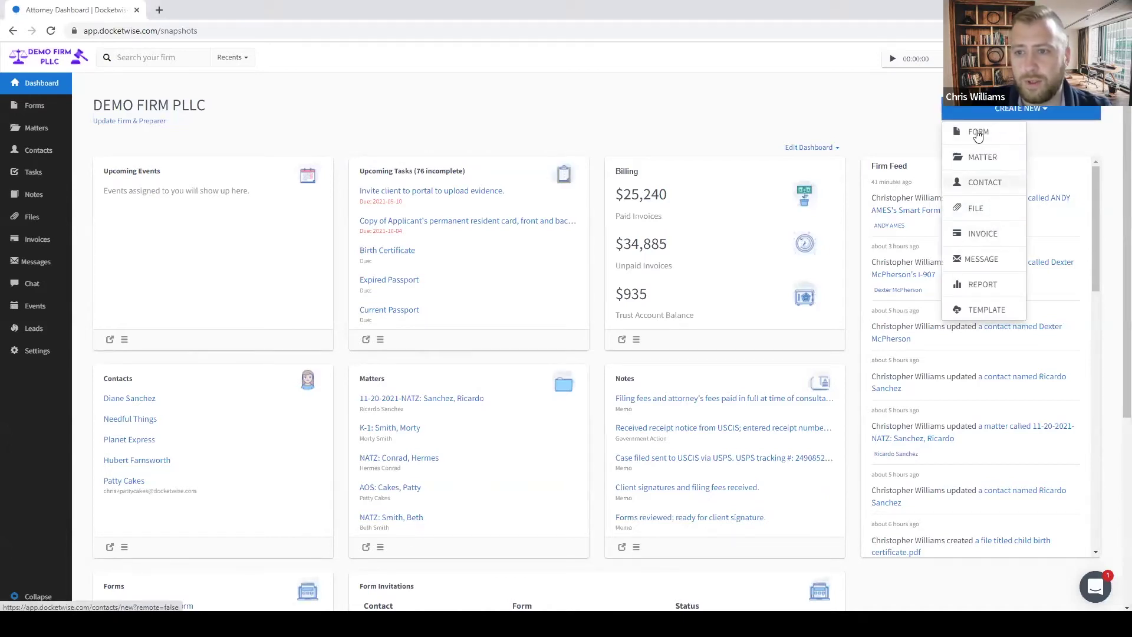
click(977, 133)
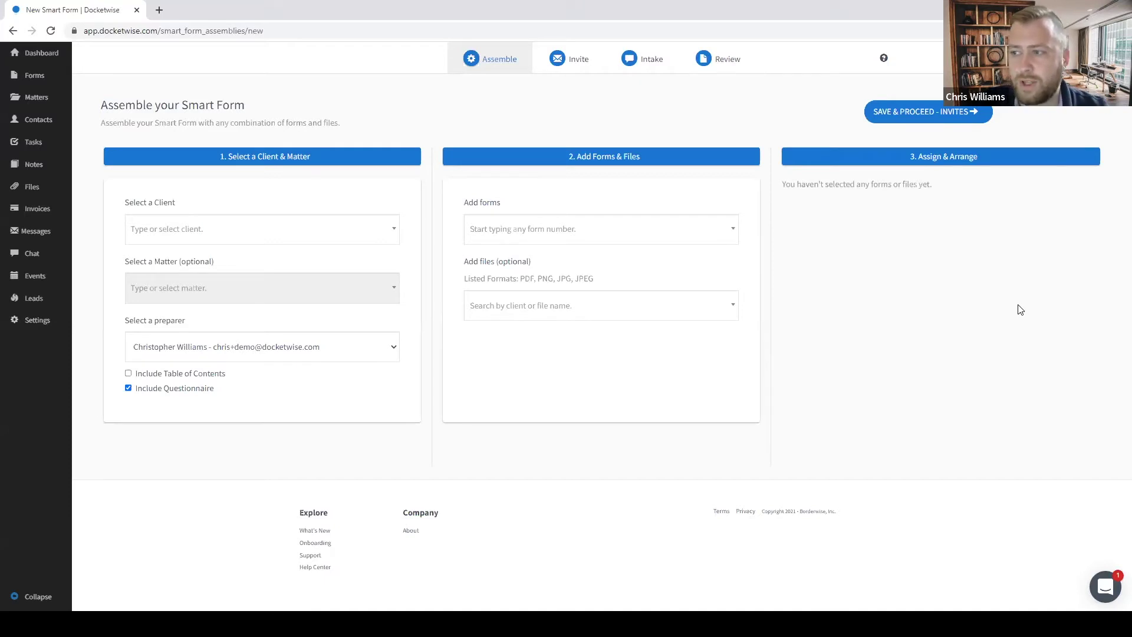
click(268, 241)
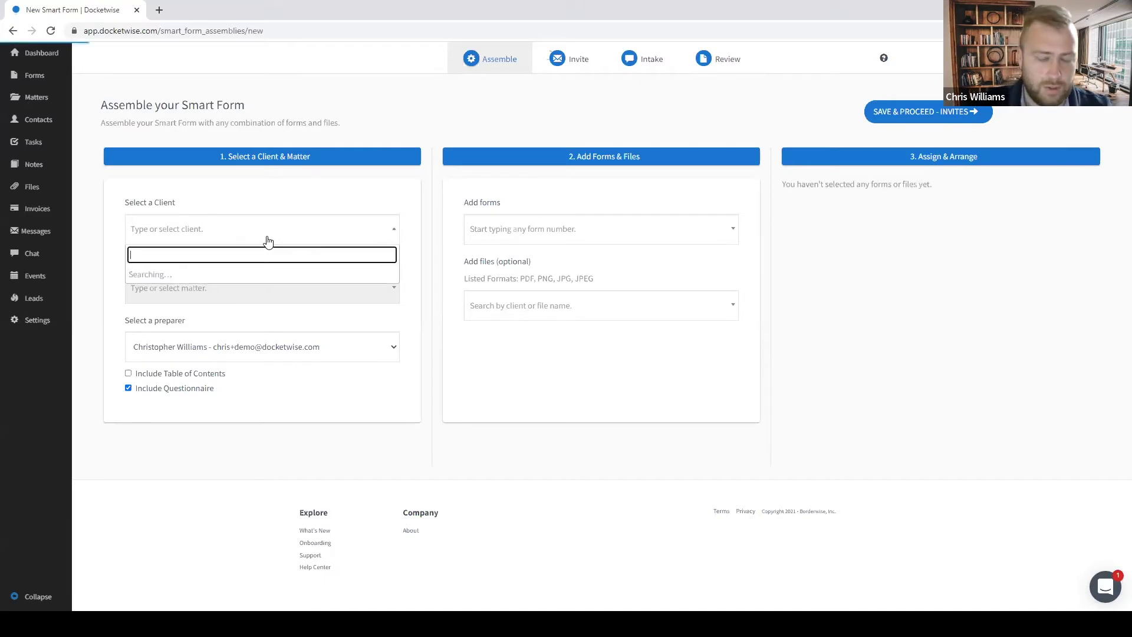
text(ricard)
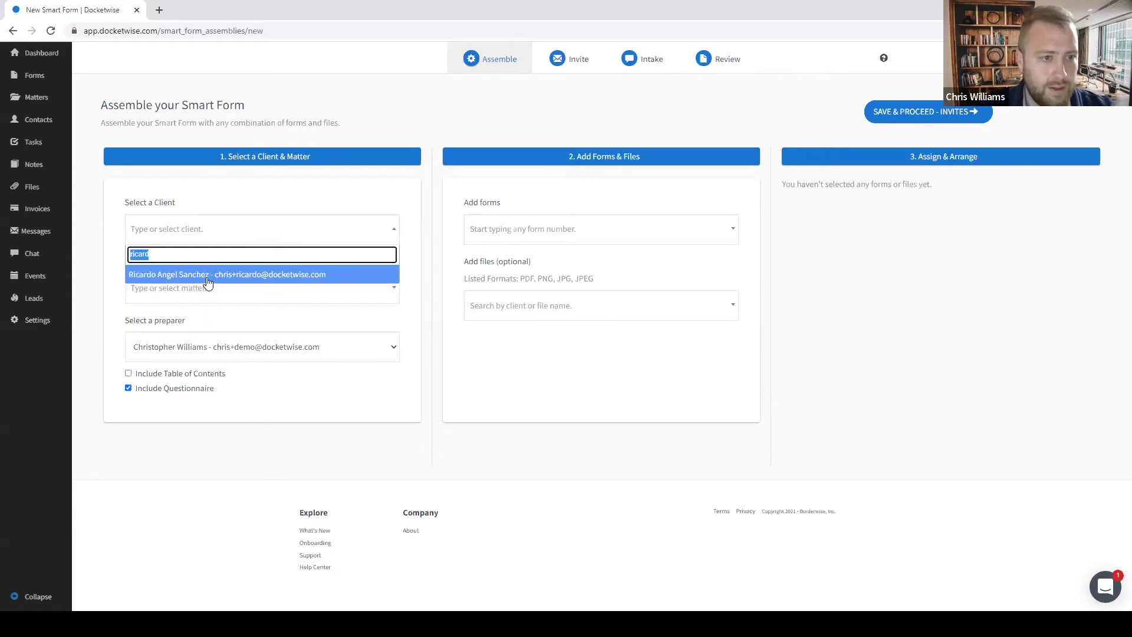
key(Return)
click(251, 289)
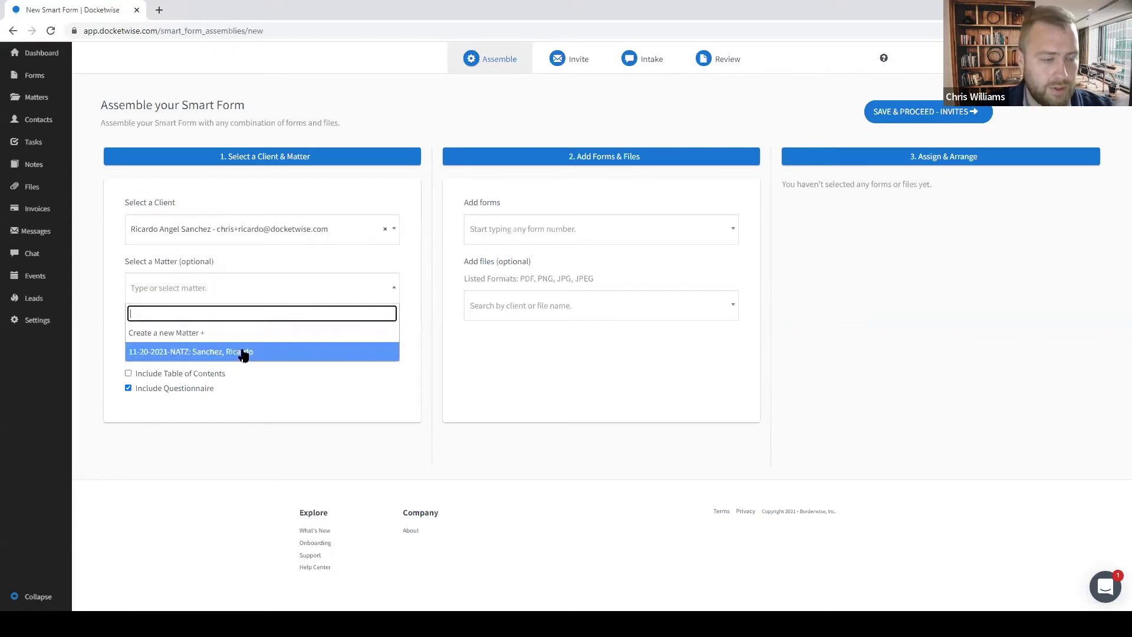
click(241, 350)
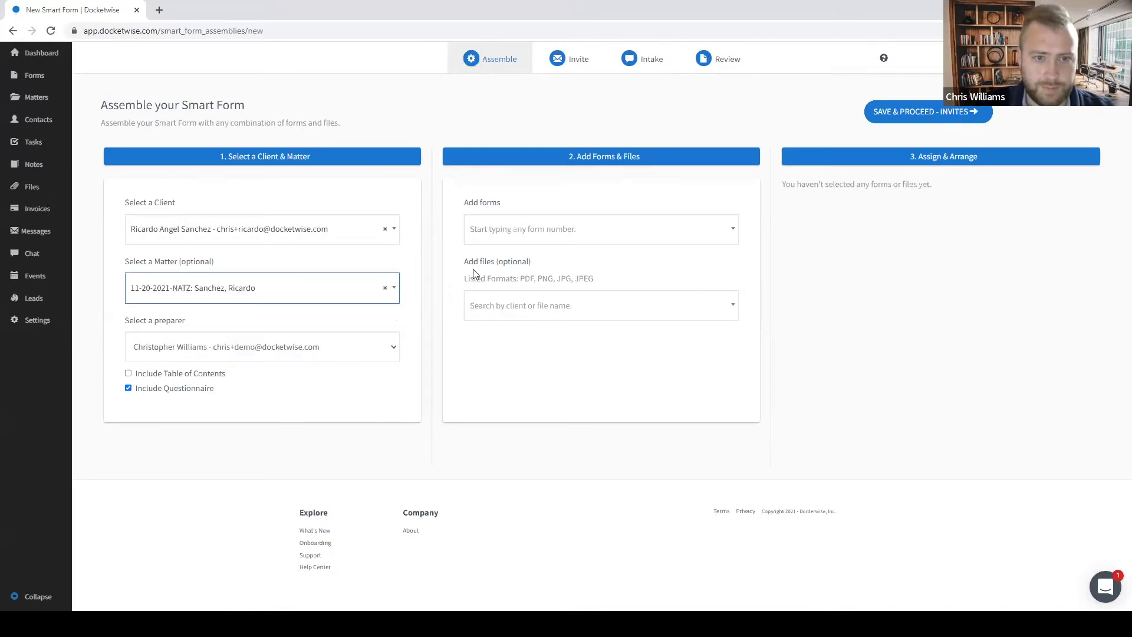
Step: Add the forms N-400, G-28 and G-1145 to the smart form
click(571, 233)
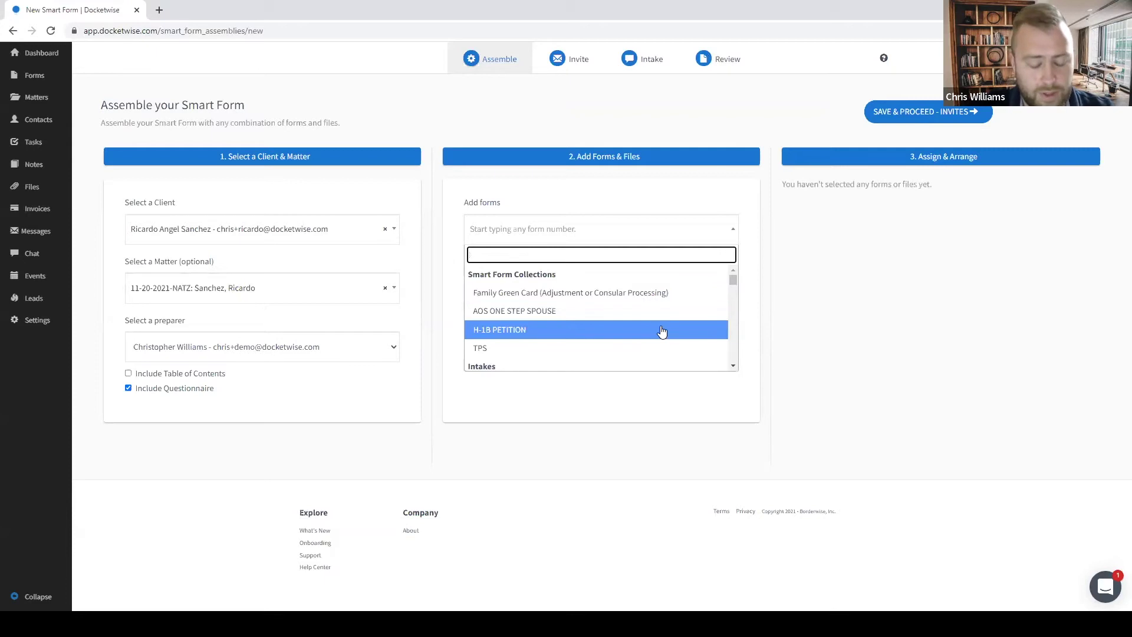
text(n400)
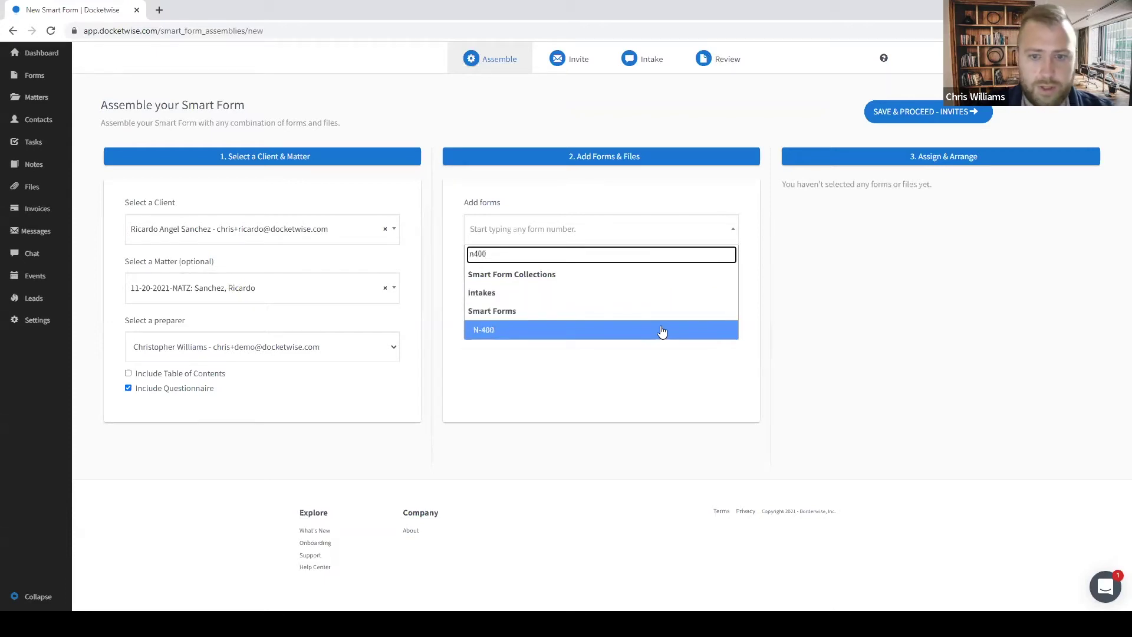
click(661, 330)
click(575, 236)
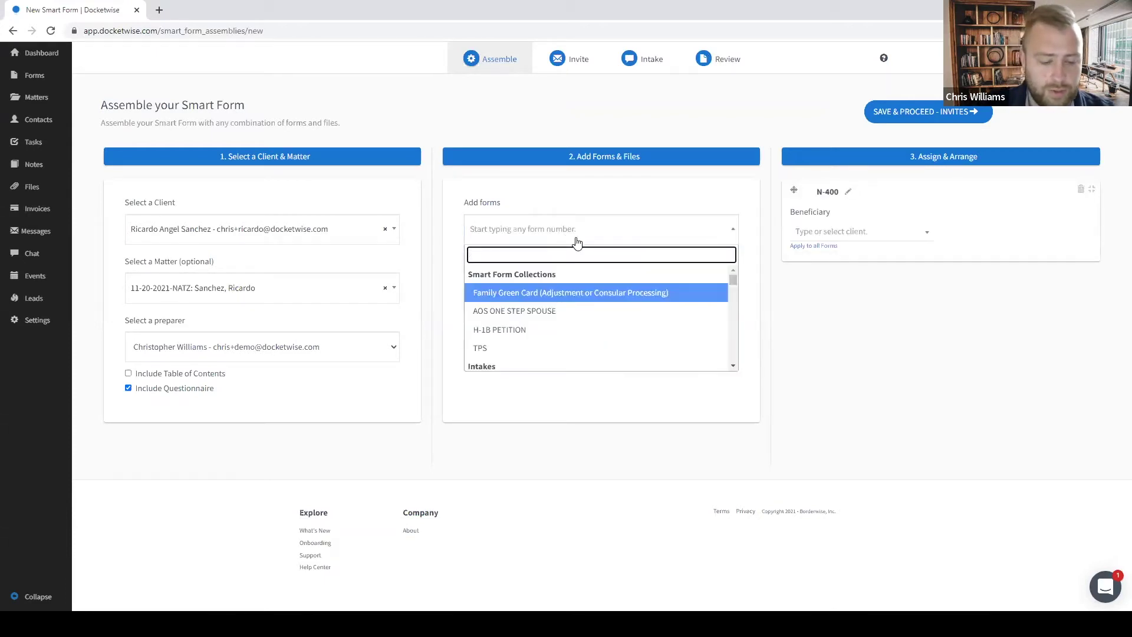
text(28)
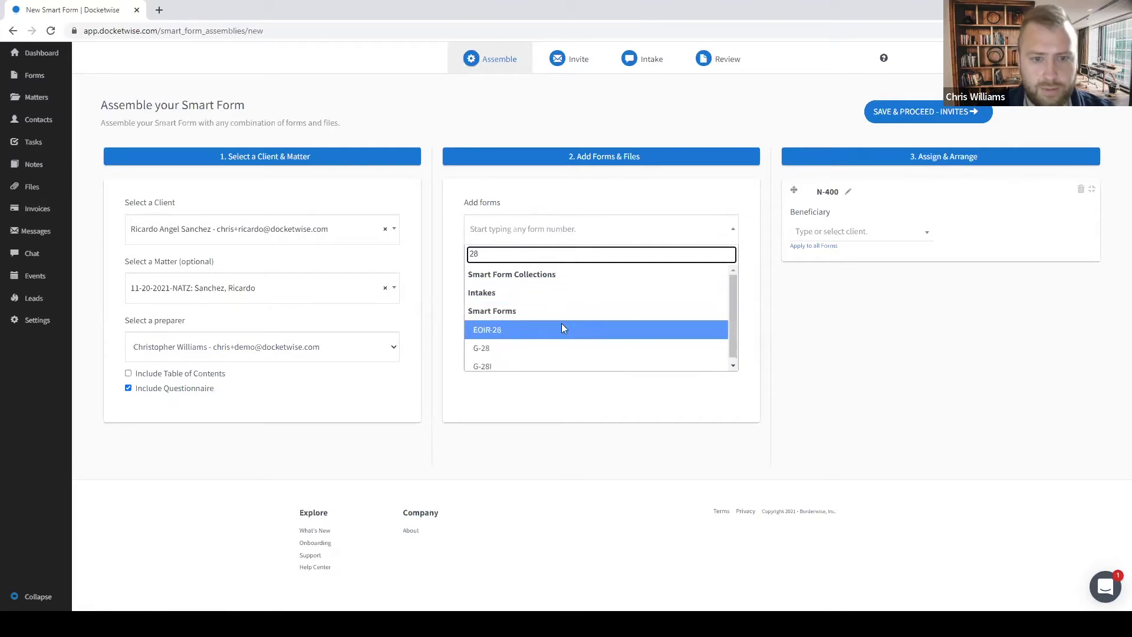
click(545, 350)
click(500, 233)
text(1145)
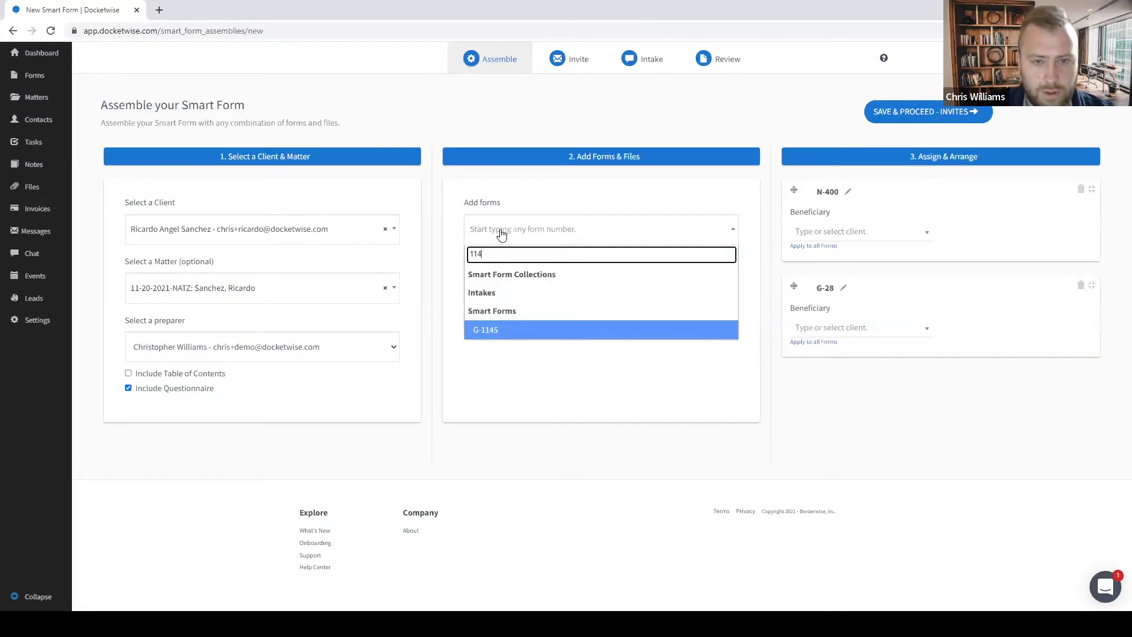
click(494, 338)
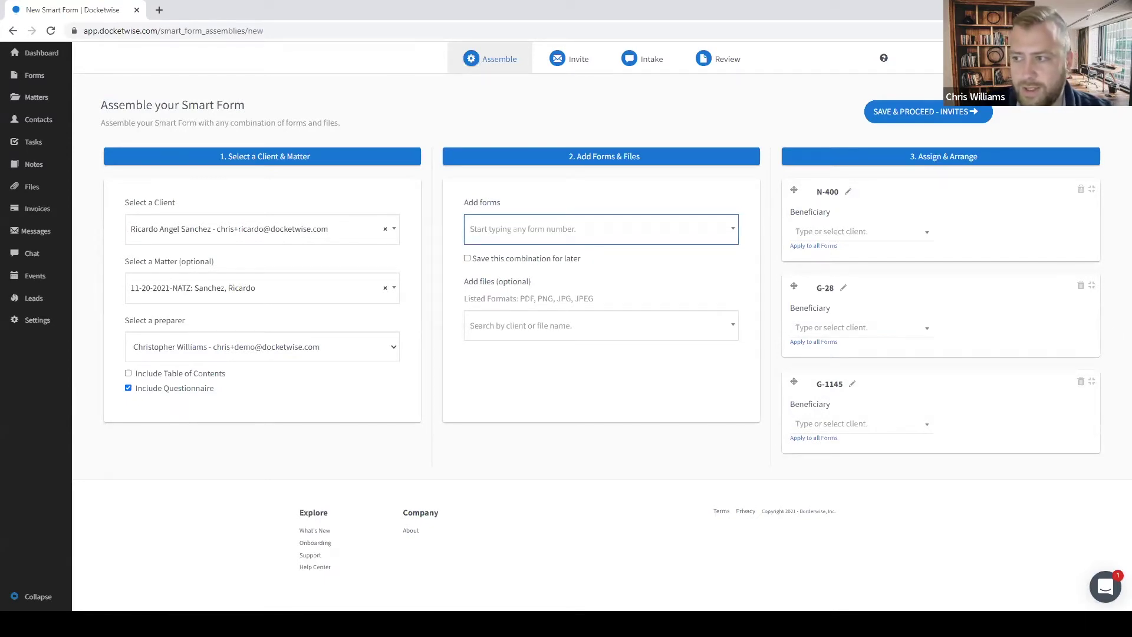
Step: Assign the client as beneficiary on all three forms and arrange them in the order G-1145, G-28, N-400
click(852, 234)
text(ricard)
click(846, 277)
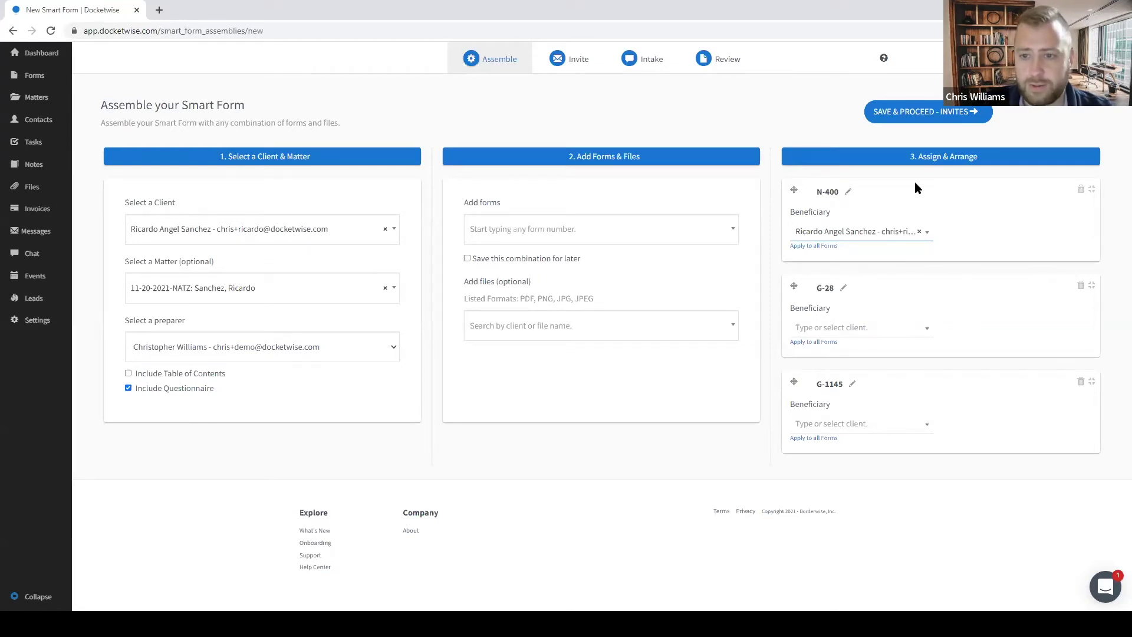
click(812, 246)
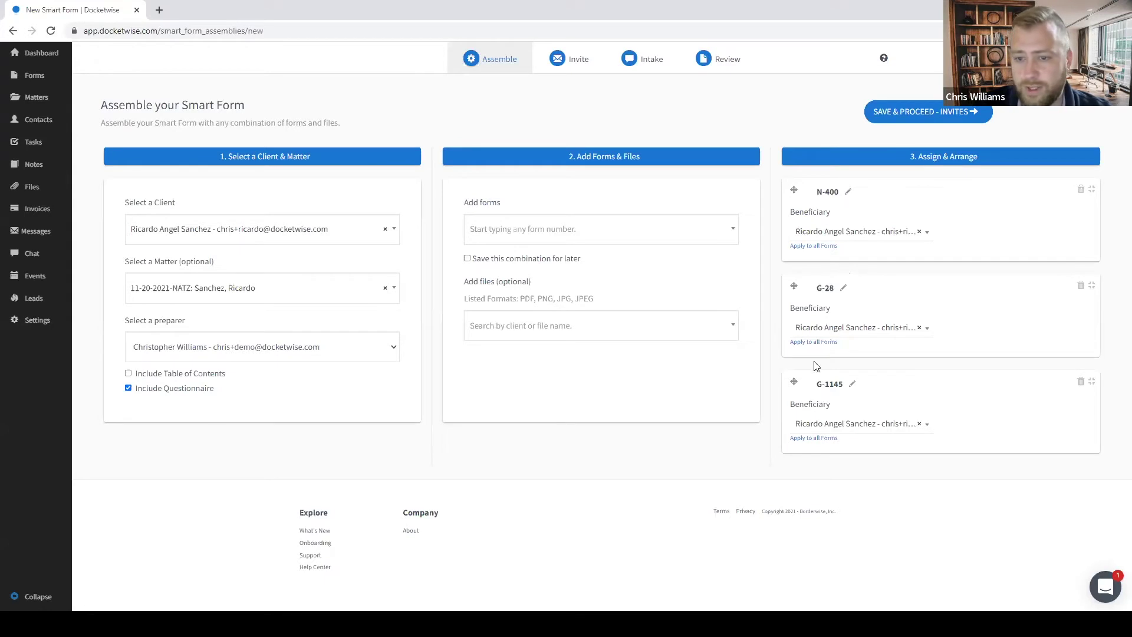
drag(793, 382, 784, 185)
drag(793, 379, 799, 293)
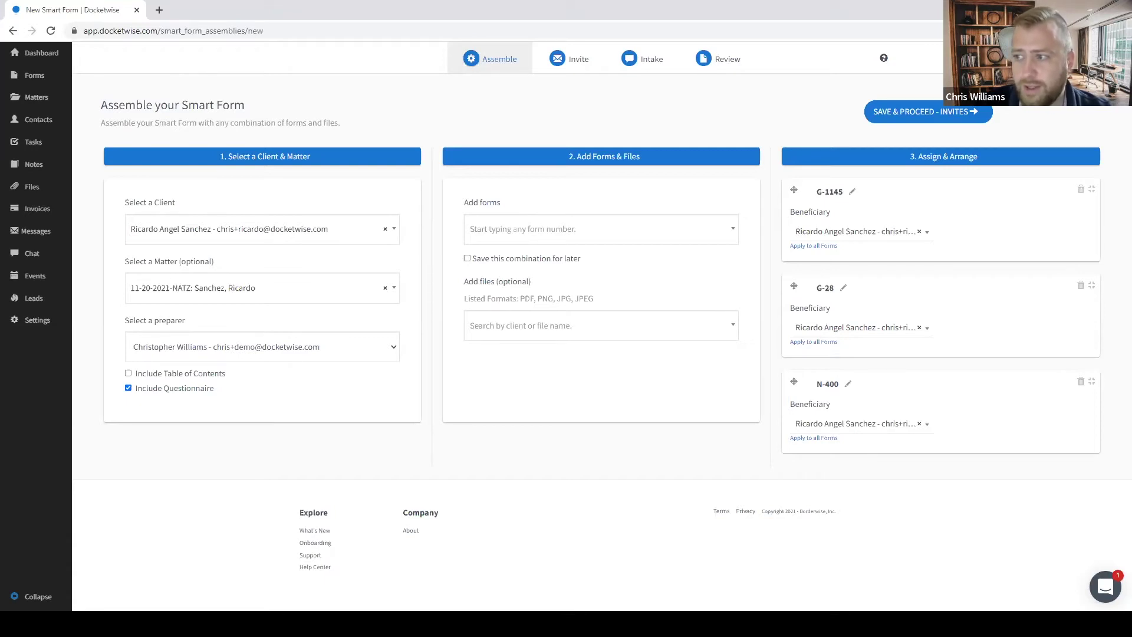
Step: Mark this form combination to be saved for reuse and name the bundle "Naturalization"
click(467, 259)
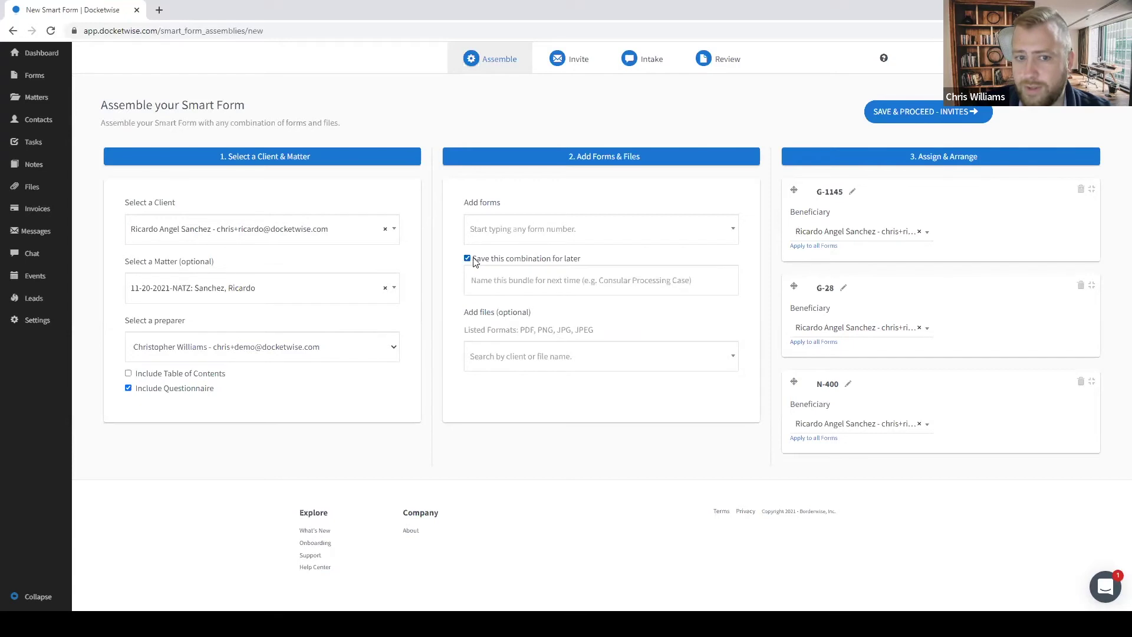
click(543, 282)
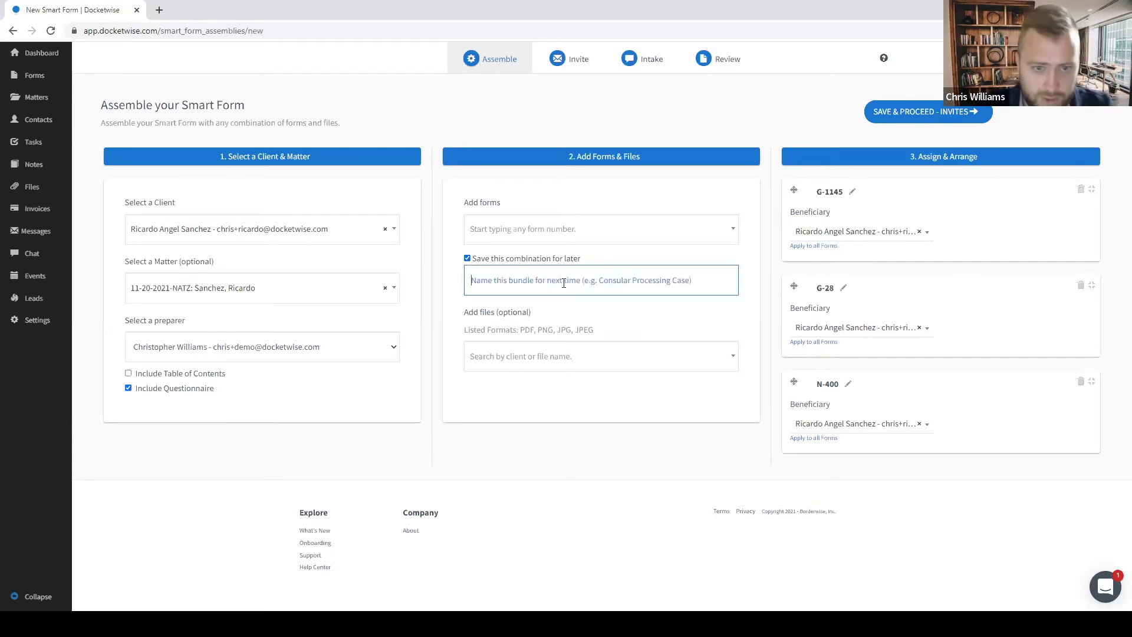
text(N)
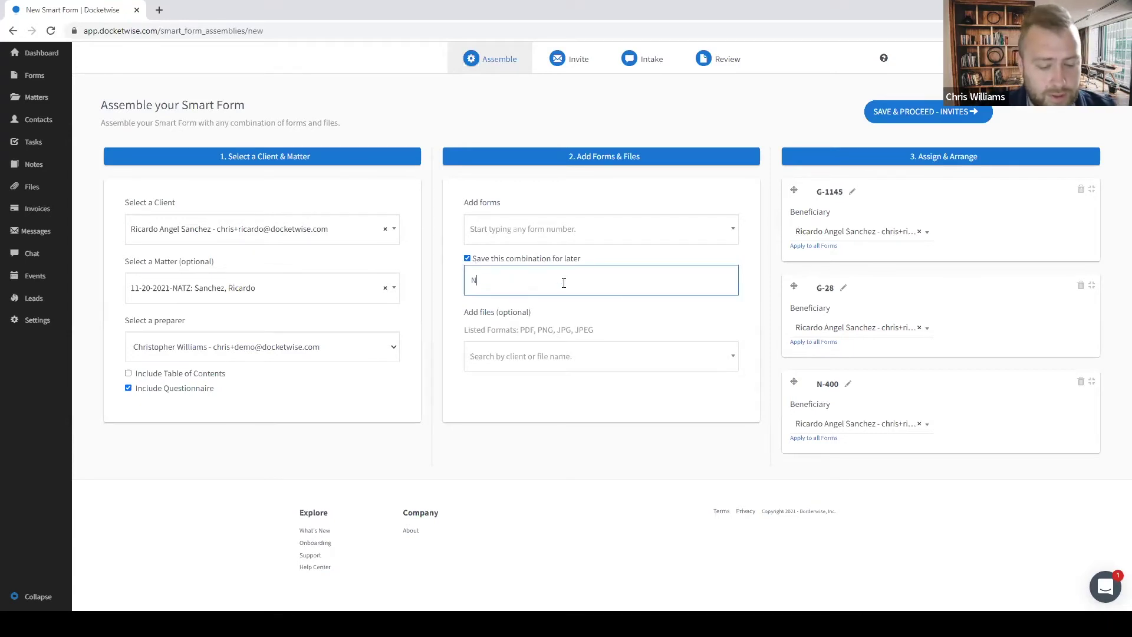
text(aturalization)
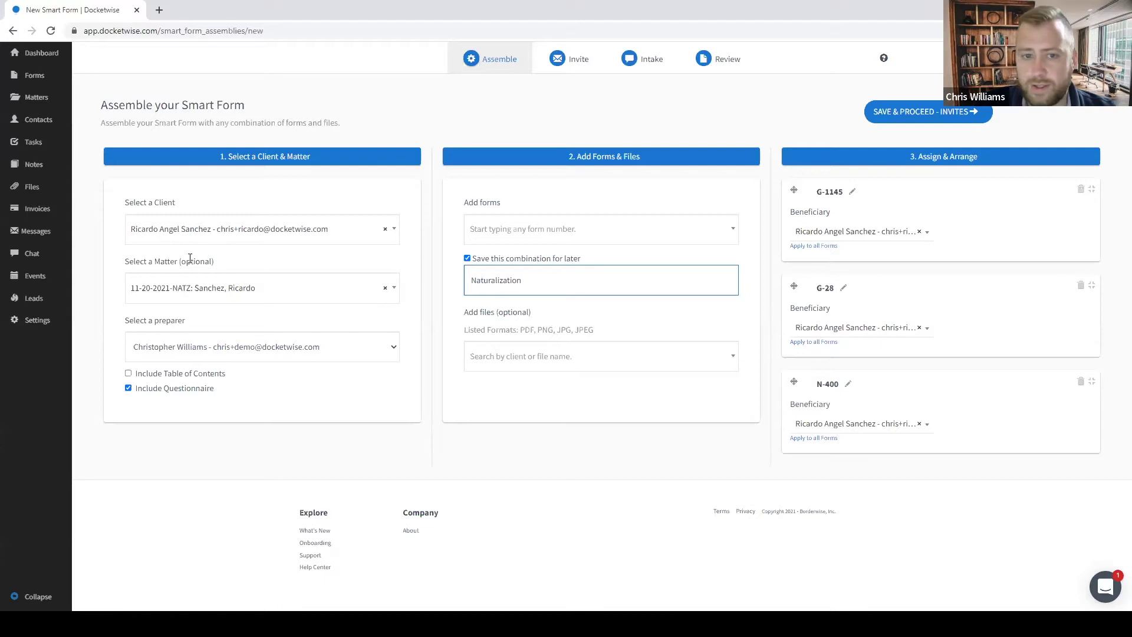
click(663, 507)
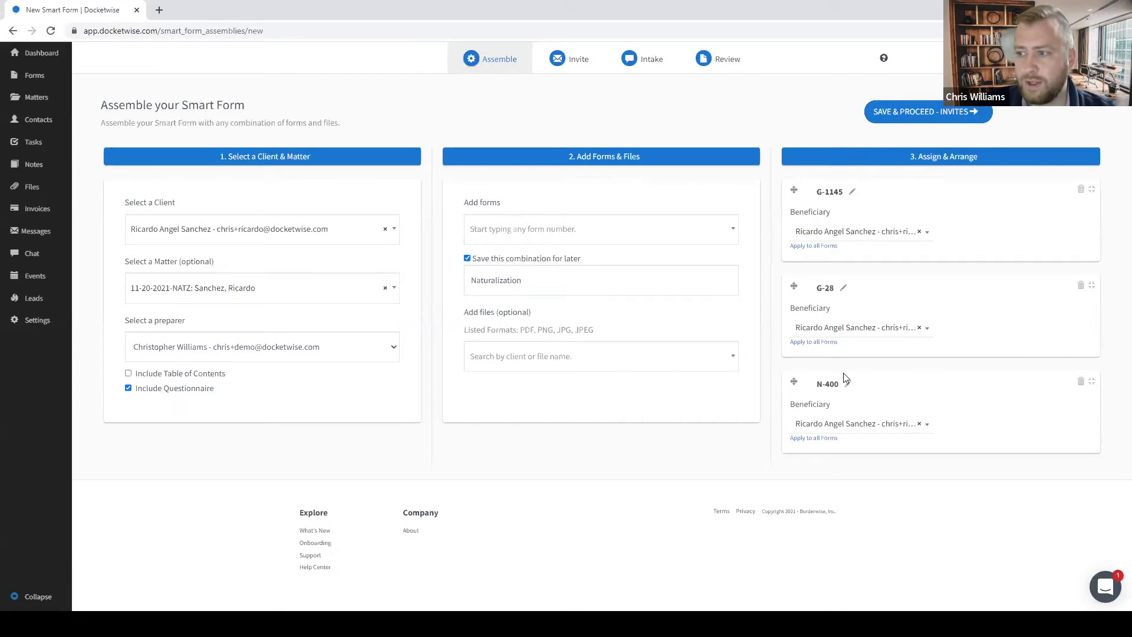
Step: Search the optional files by another contact's first name without adding any file
click(564, 365)
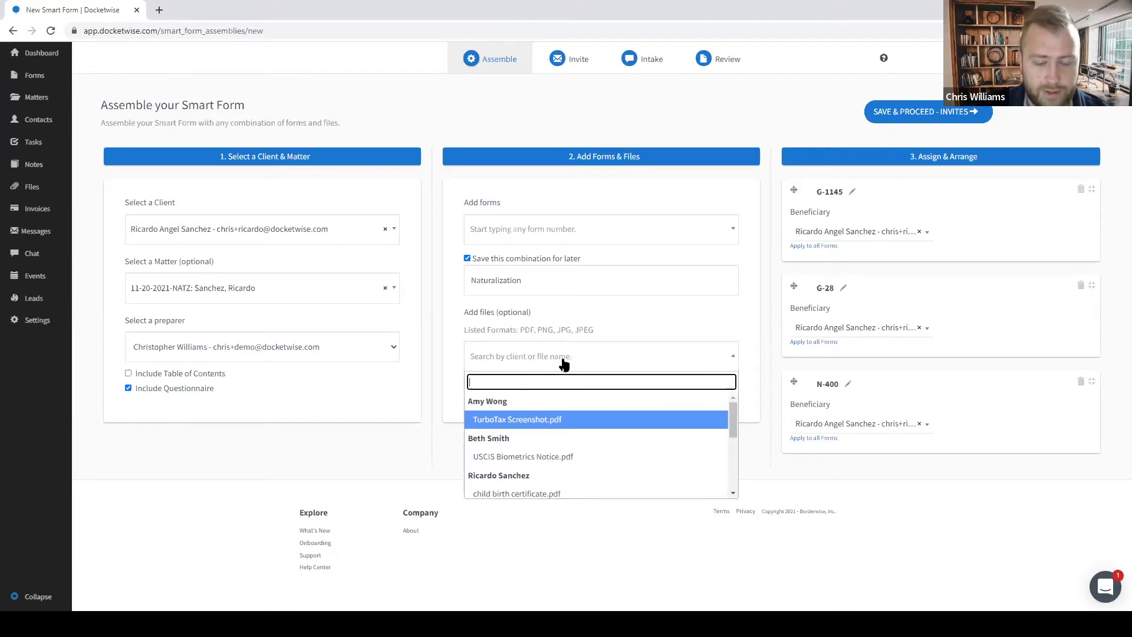
text(amy)
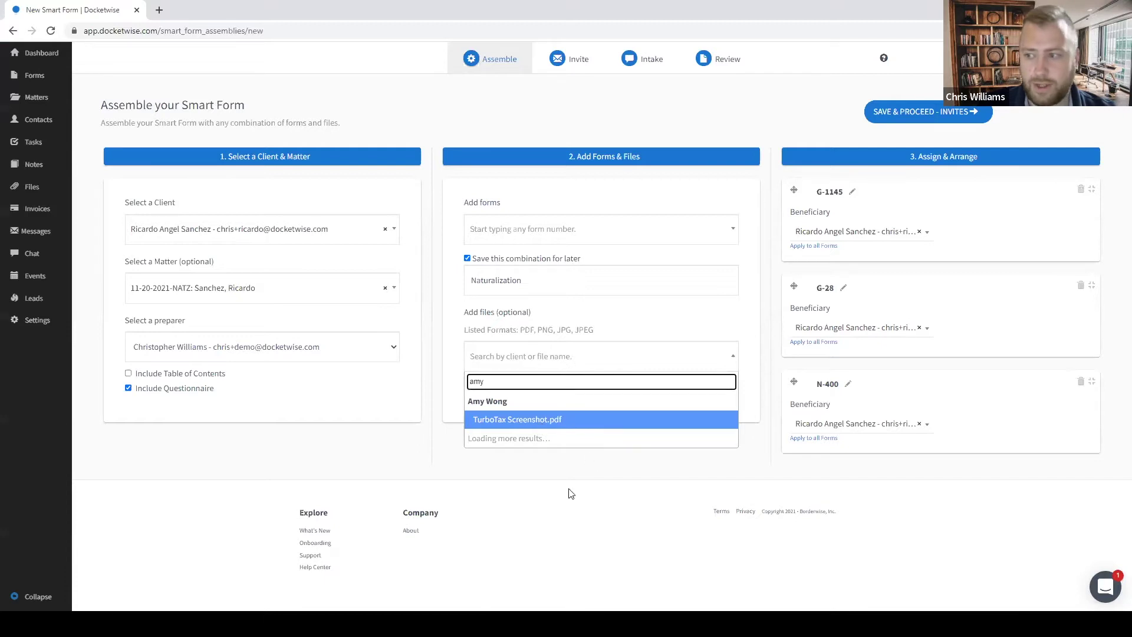
click(610, 491)
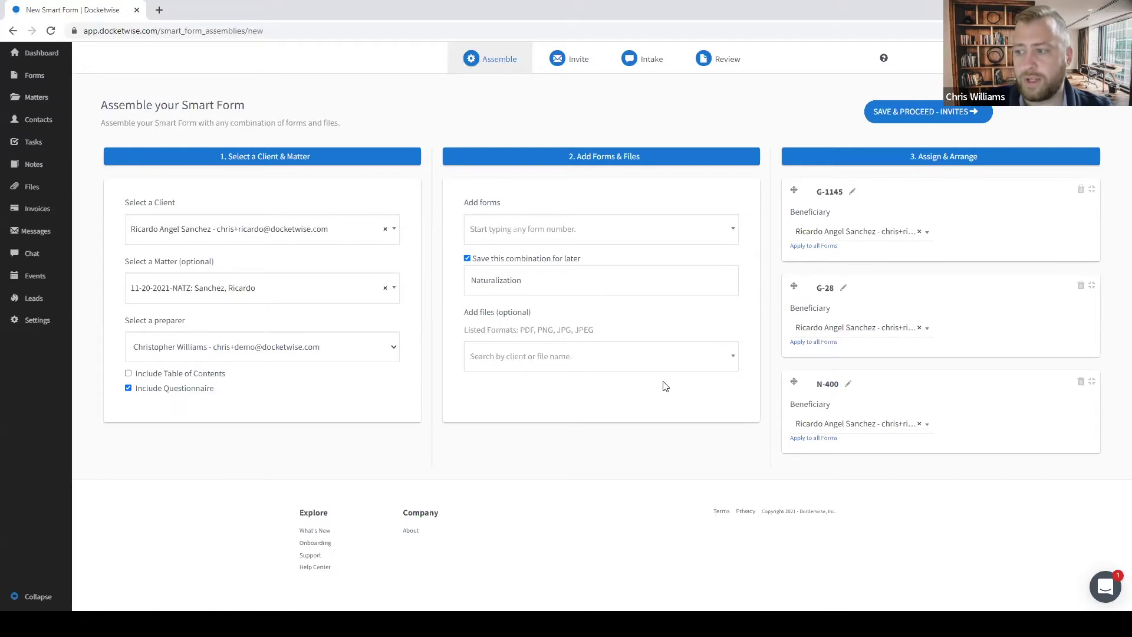
Step: Include a table of contents, then save the smart form and proceed to the client invitations
click(129, 373)
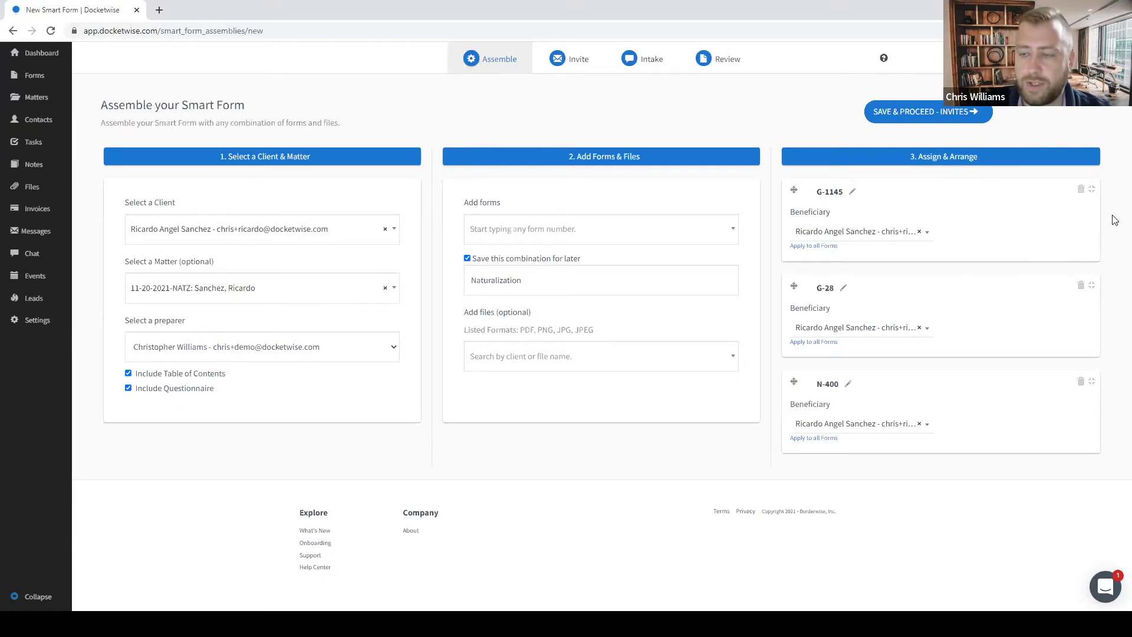
click(917, 118)
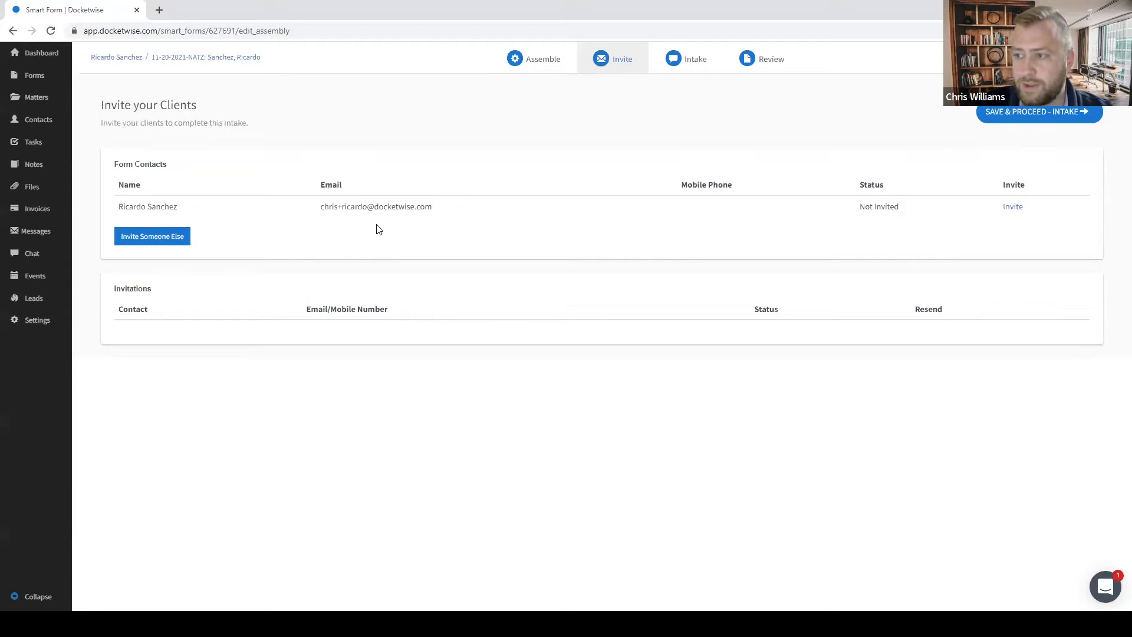
Step: Email the client an invitation with the custom content "Please complete this intake and upload all requested files to your client portal."
click(1011, 209)
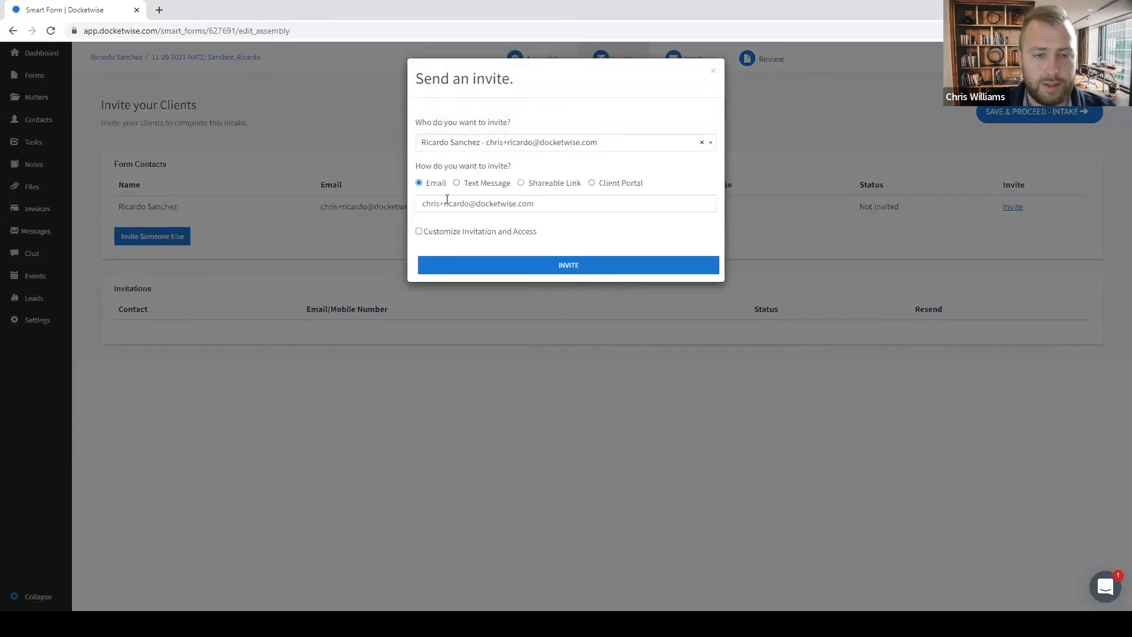
click(419, 231)
click(507, 268)
key(ctrl+a)
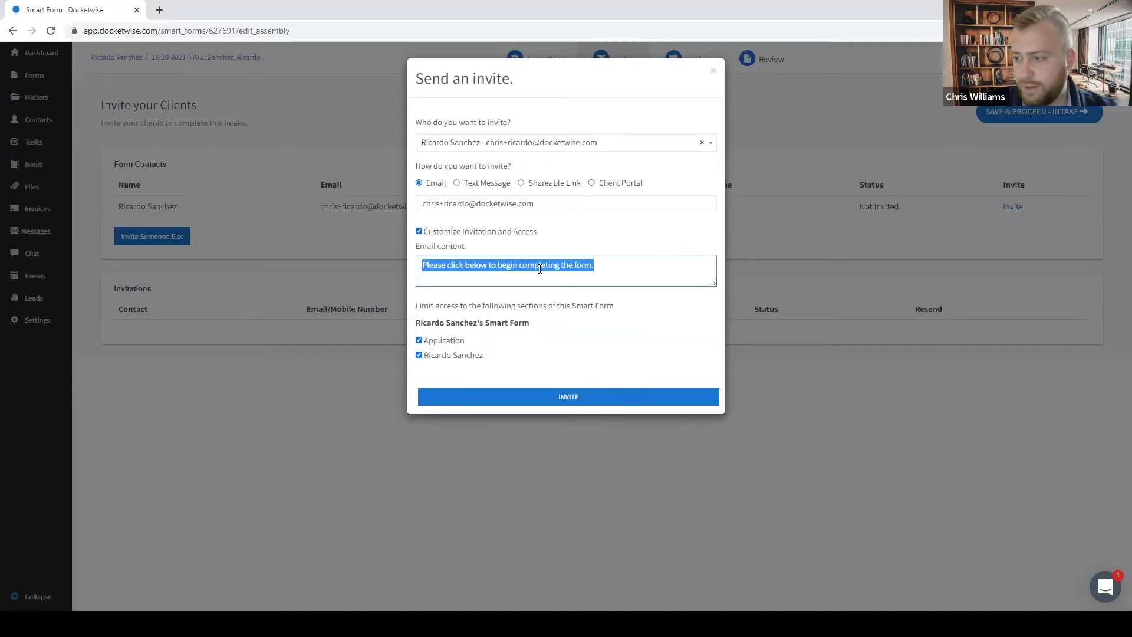
text(Ple)
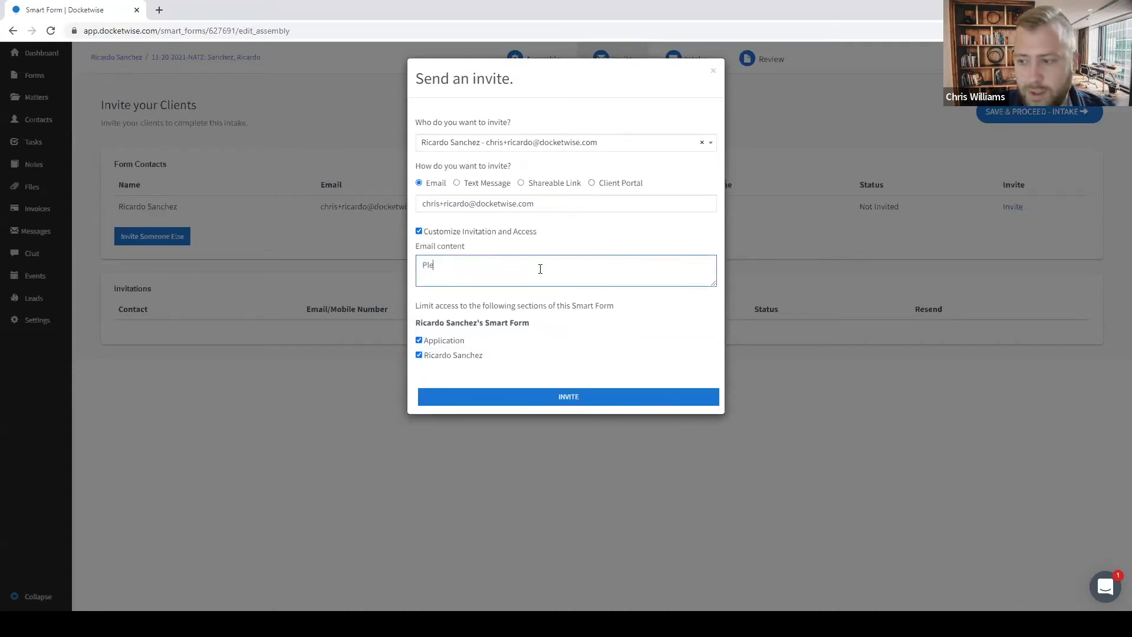
text(ase complete this)
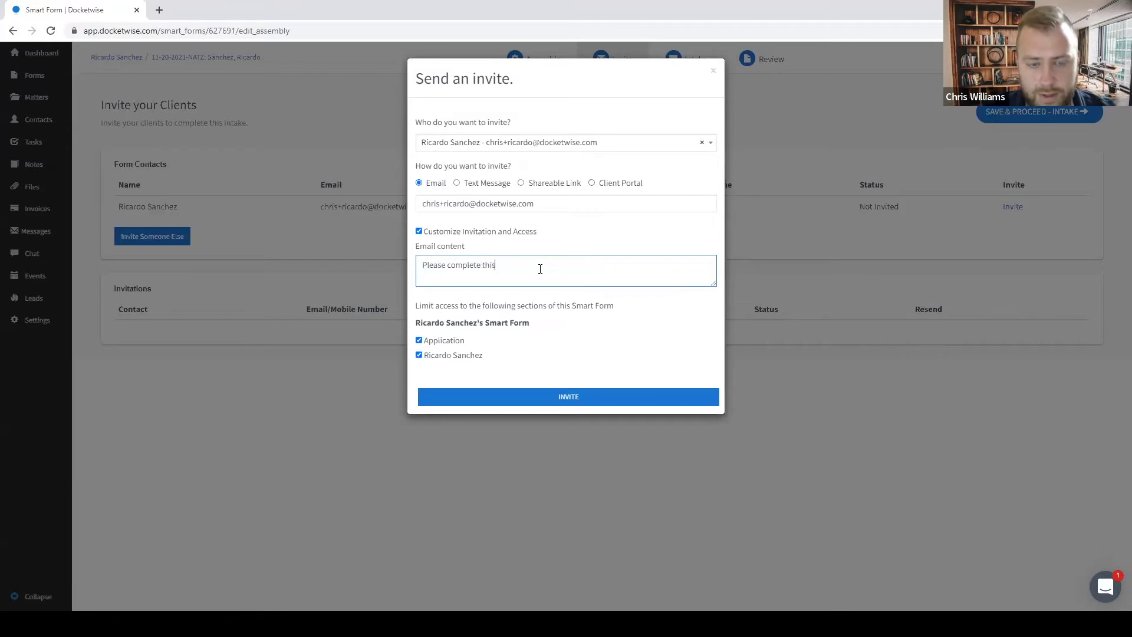
text( intake and )
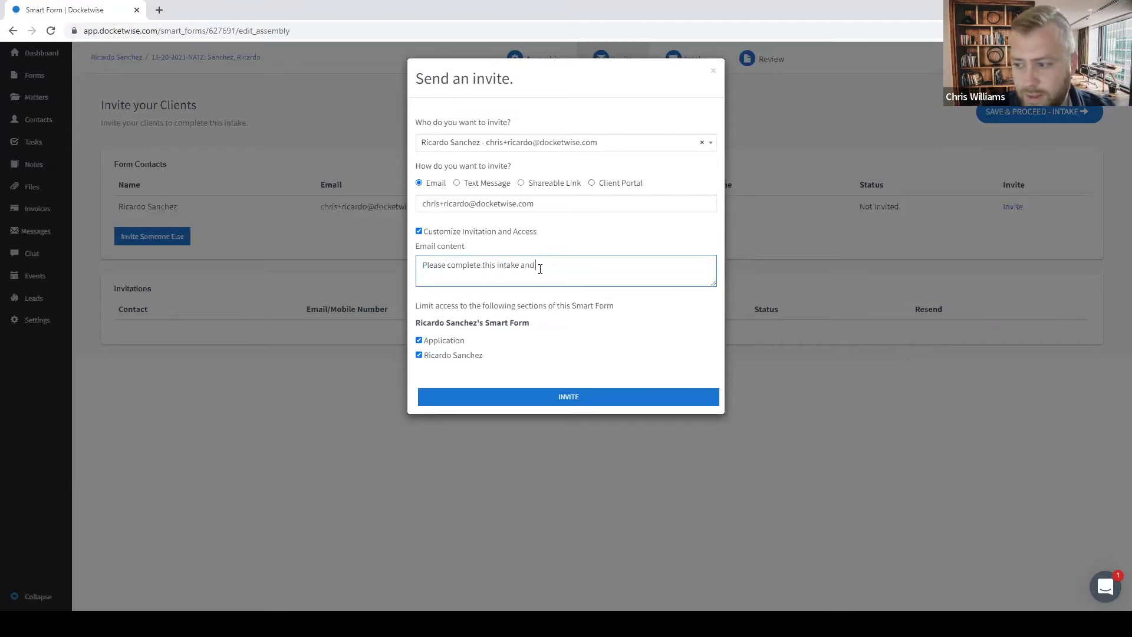
text(upload all )
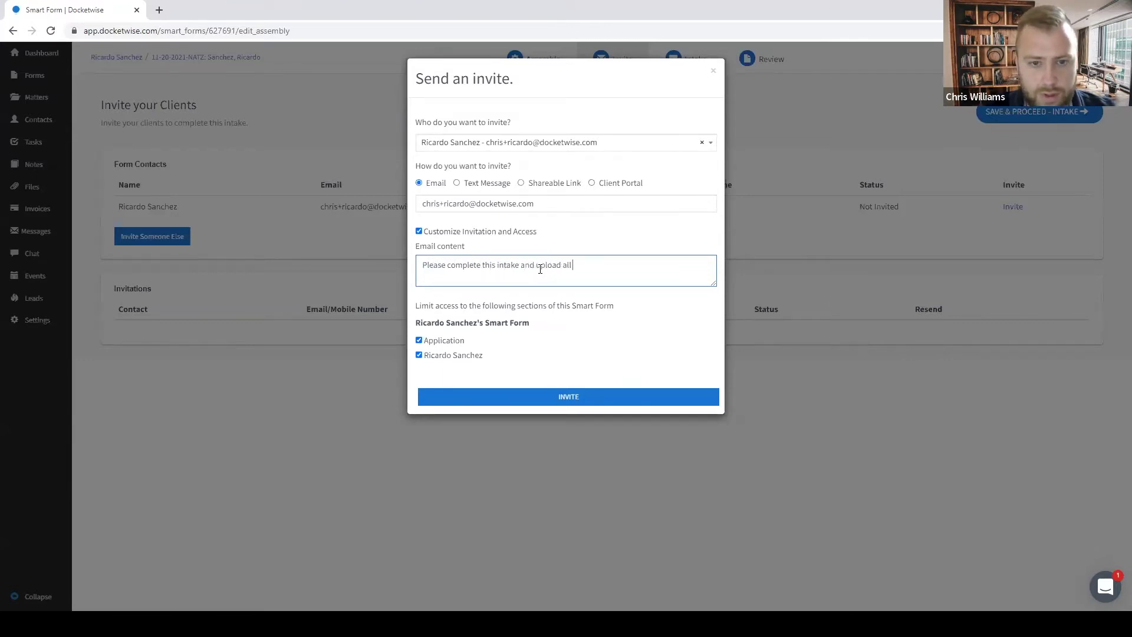
text(requested files)
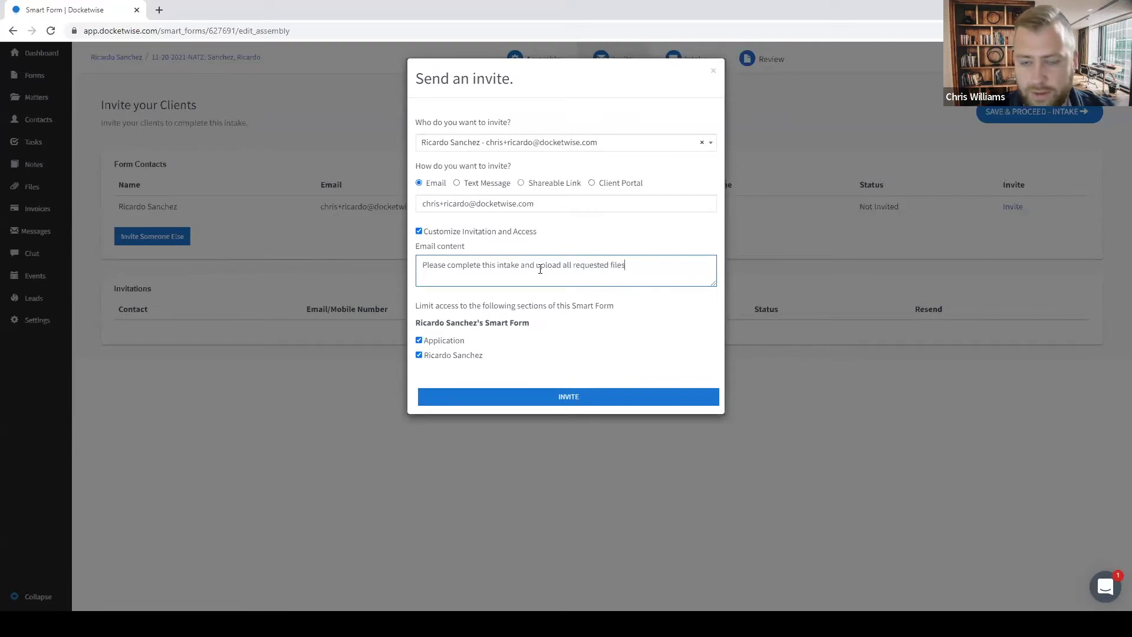
text( to your client portal.)
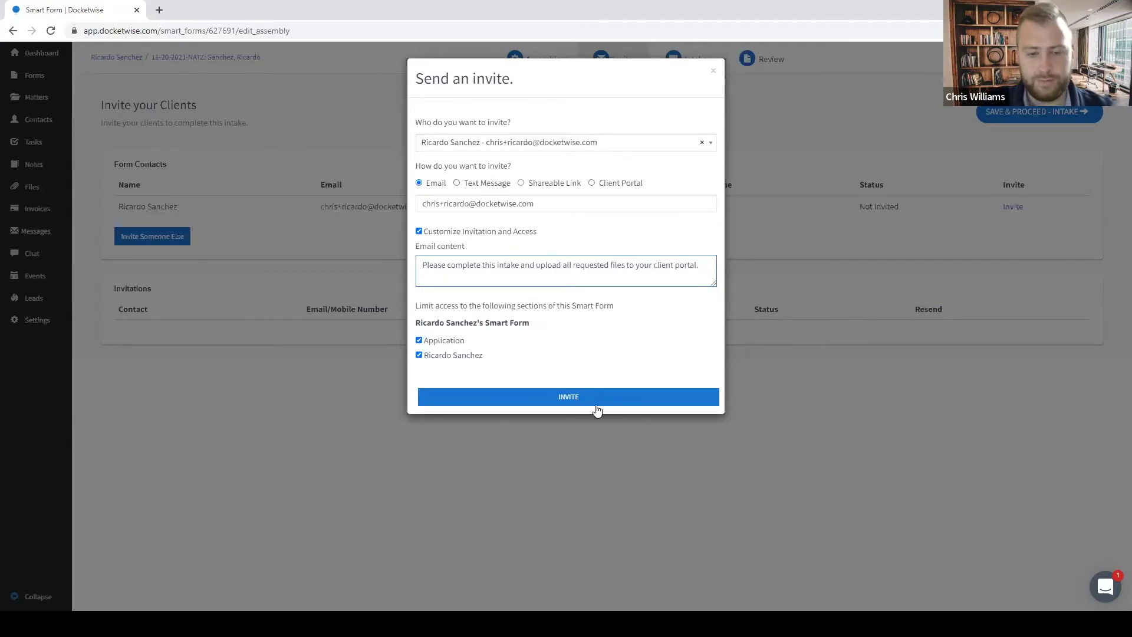
click(575, 397)
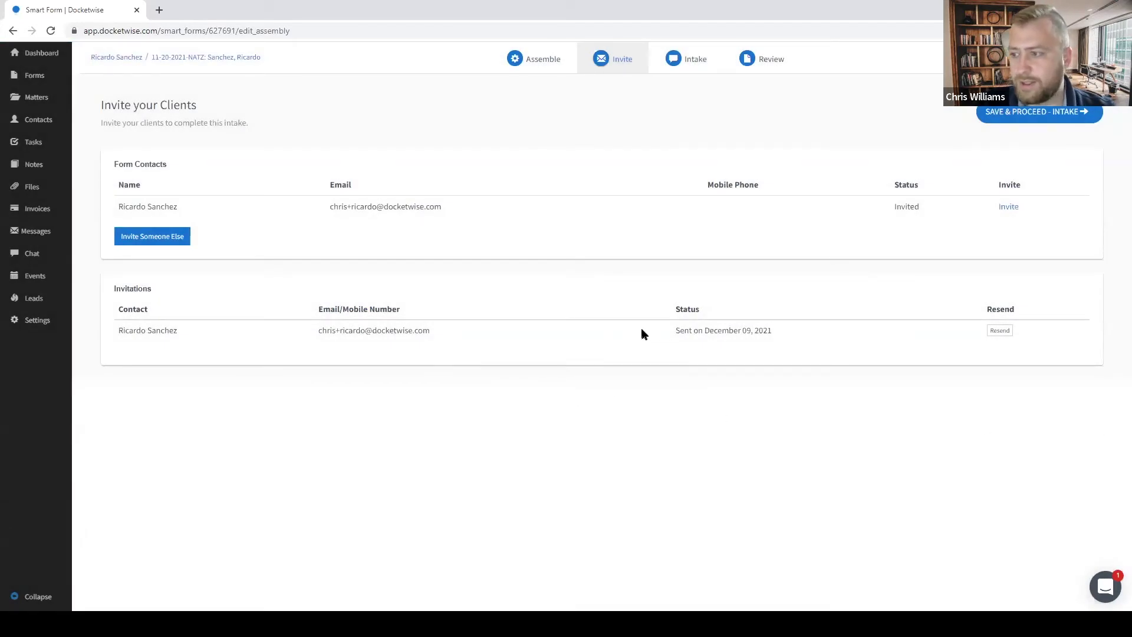
drag(647, 331, 748, 322)
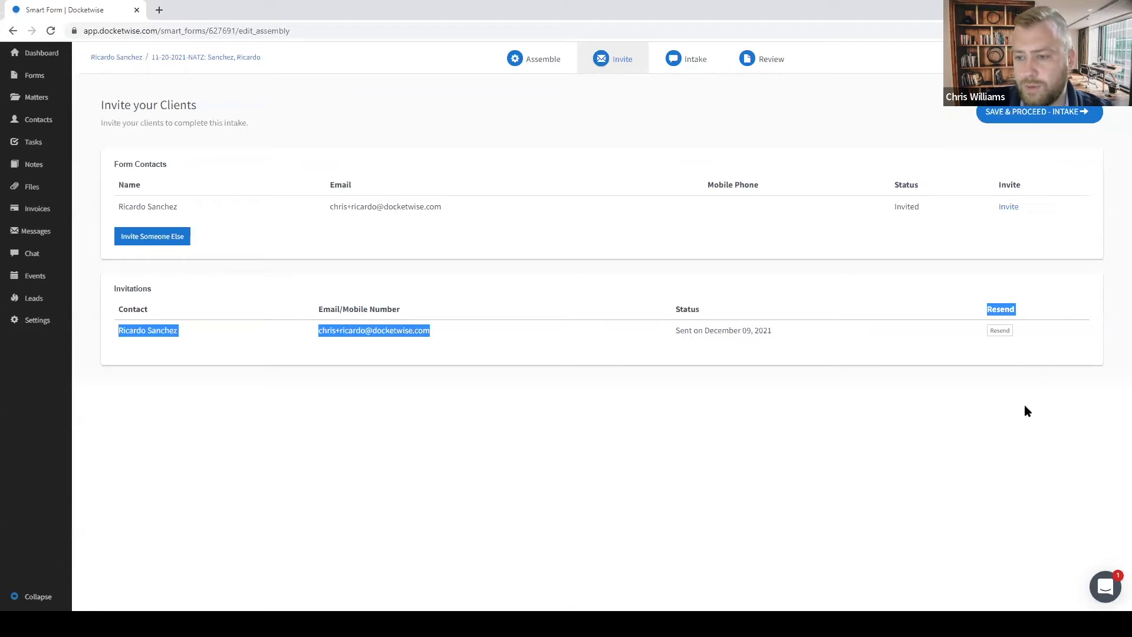
Step: Look at the contact choices for inviting someone else to the intake without sending an invitation
click(1022, 374)
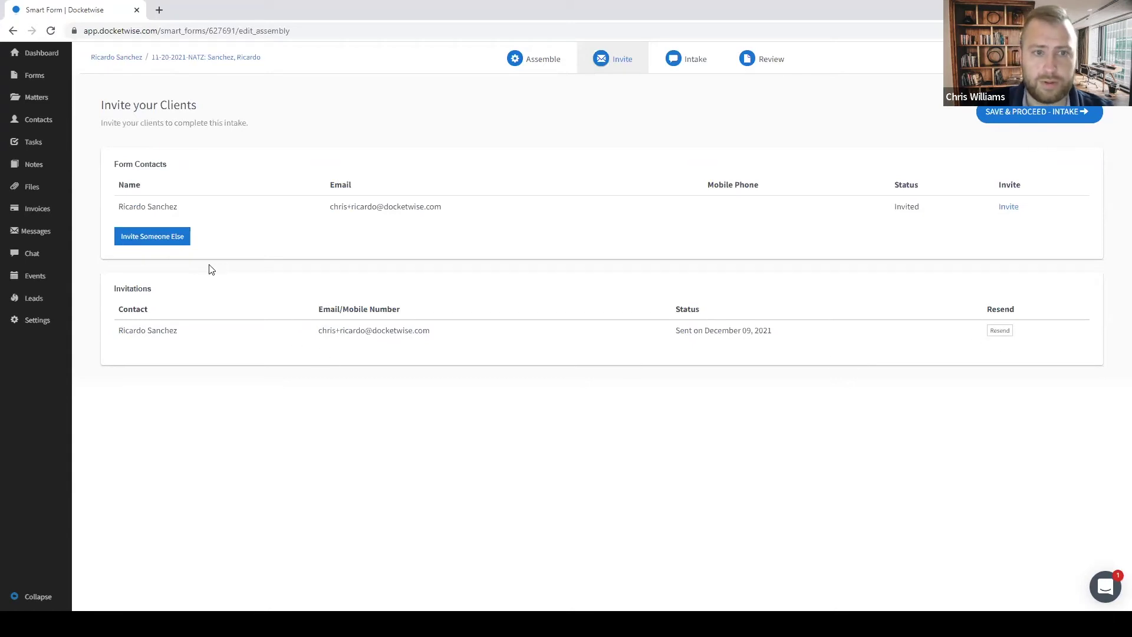
click(152, 242)
click(478, 145)
click(713, 453)
click(713, 454)
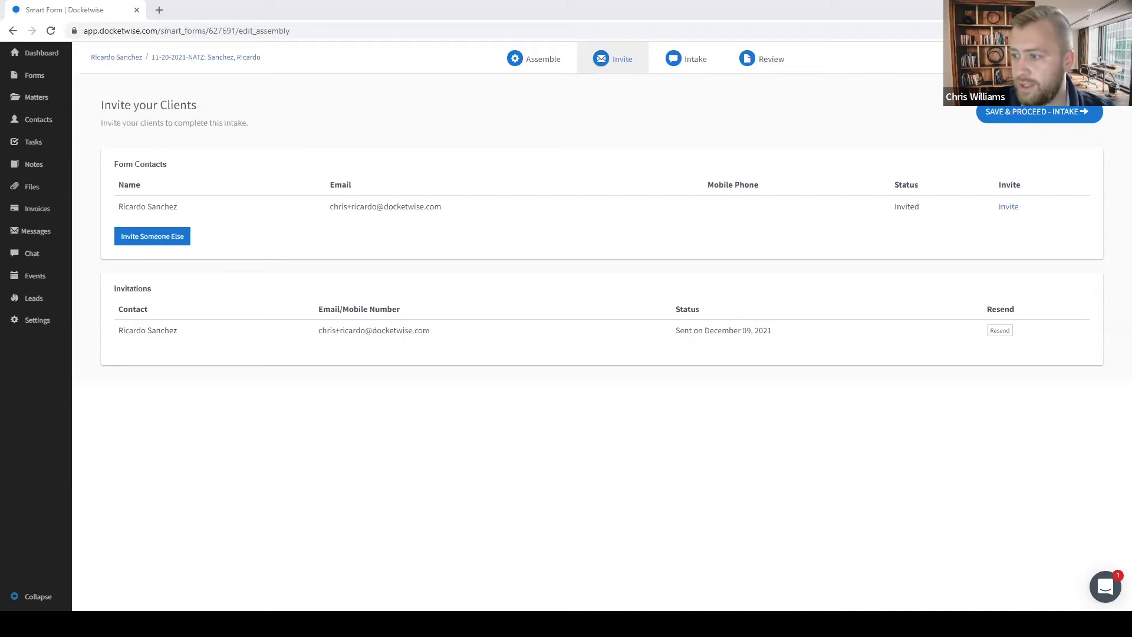
Step: Save and proceed to the intake questionnaire, and inspect the options for sharing its documents without sharing them
click(1039, 115)
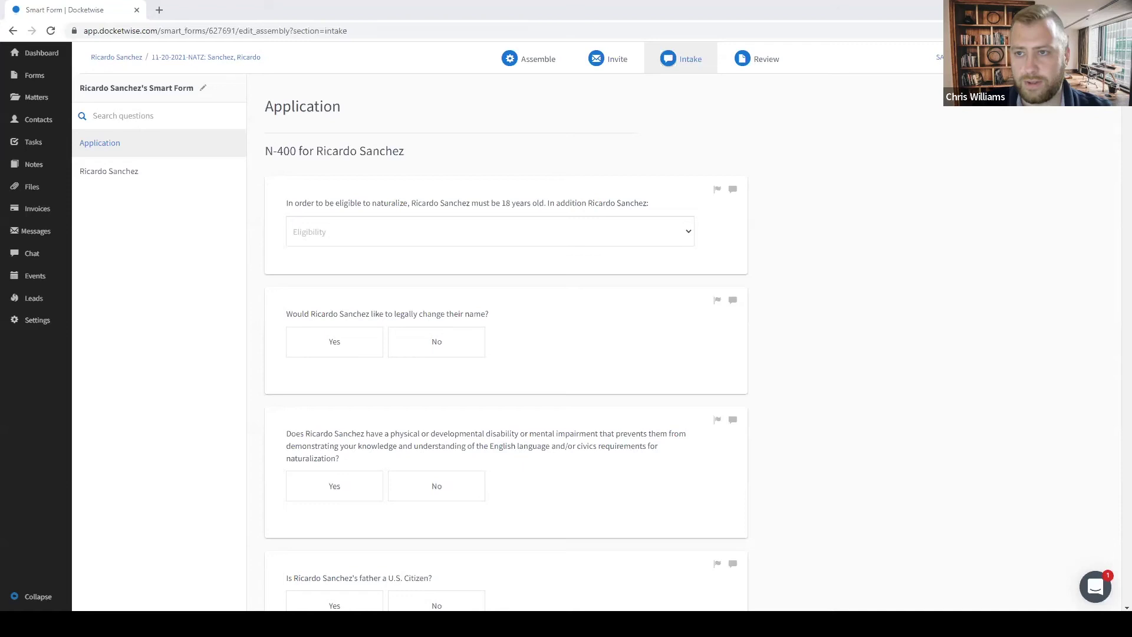
click(978, 57)
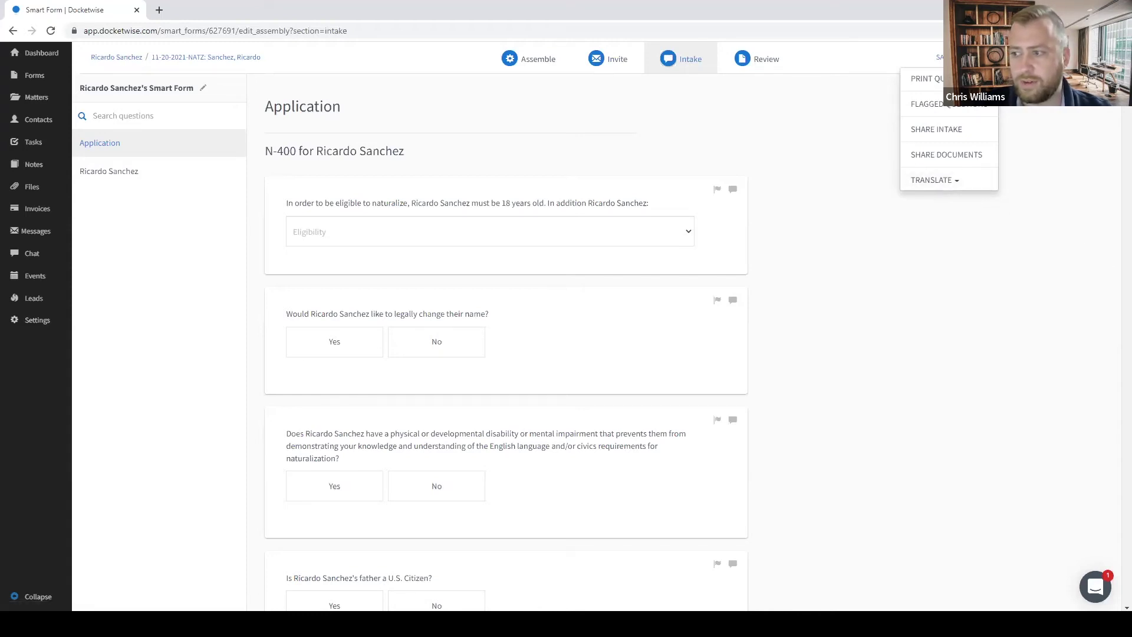
click(970, 164)
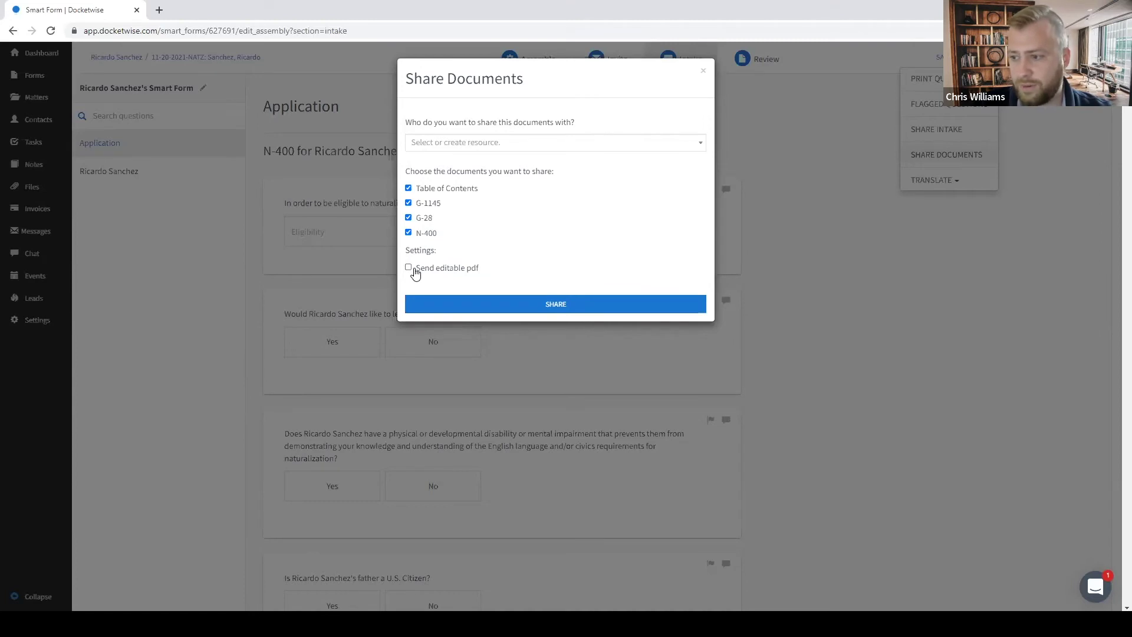
click(925, 403)
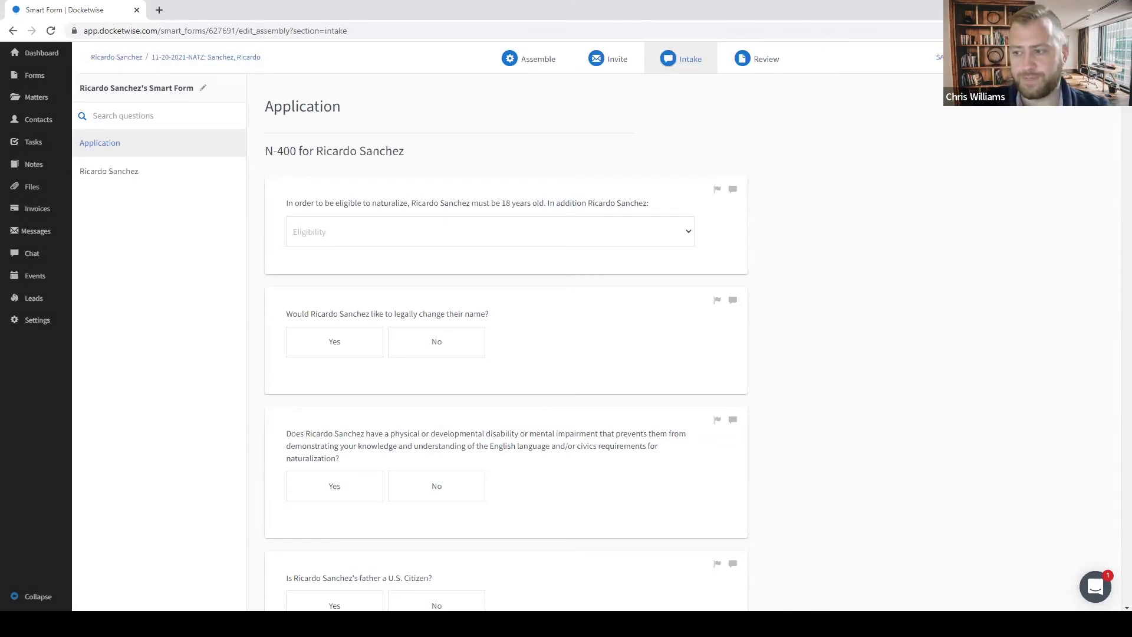
scroll(821, 371, down, 1)
scroll(819, 367, up, 1)
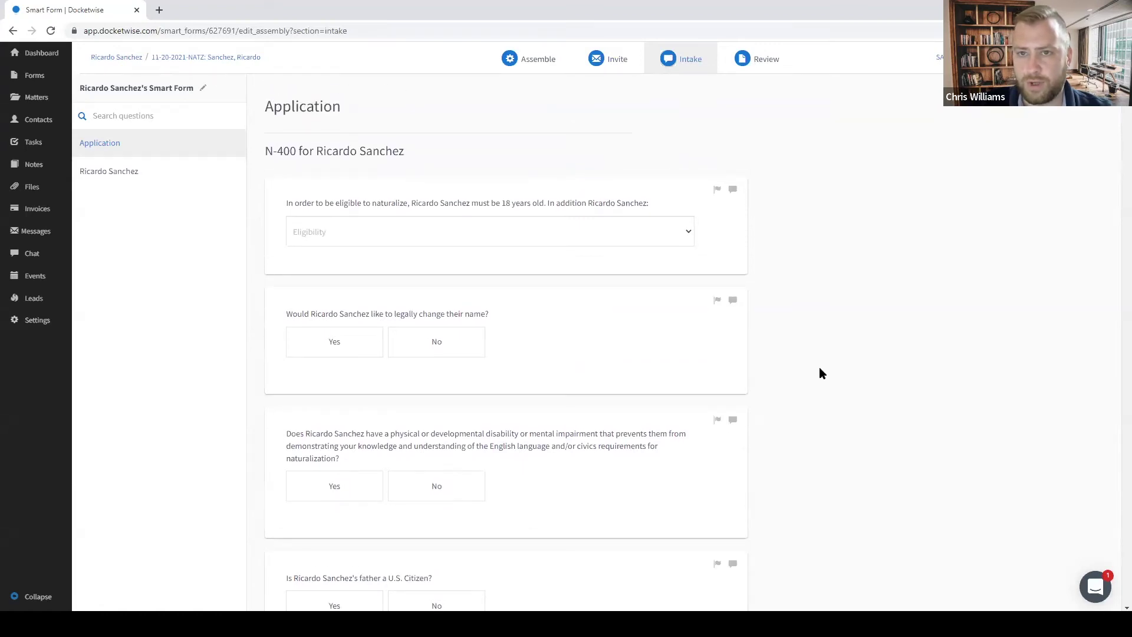
Step: Review the assembled packet and check the list of forms and addenda without switching forms
click(761, 68)
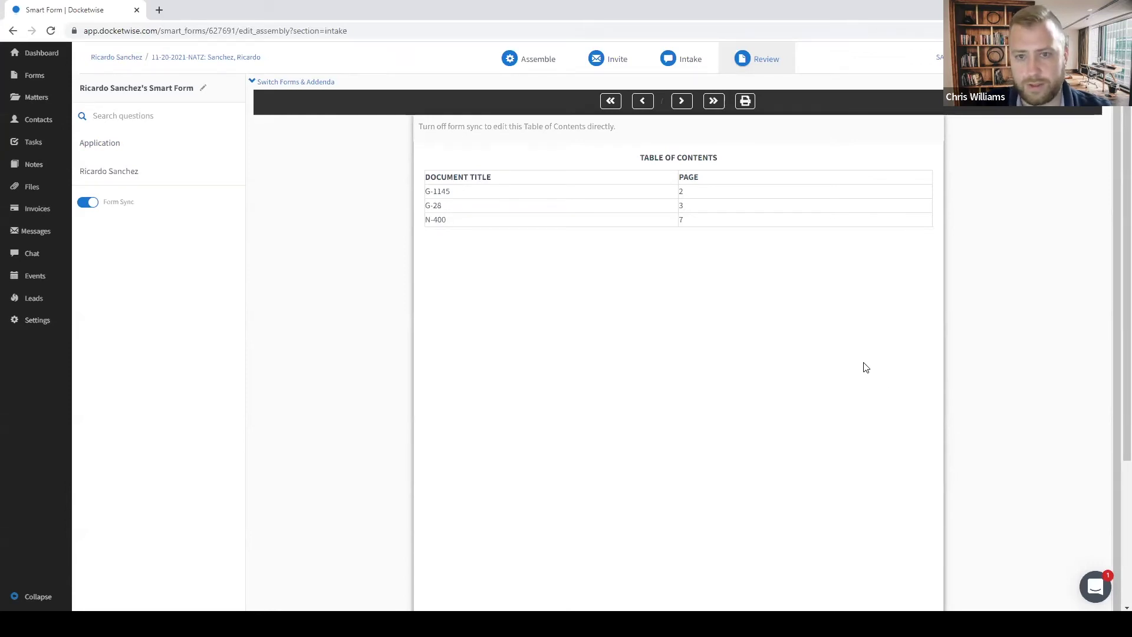
click(302, 82)
click(368, 80)
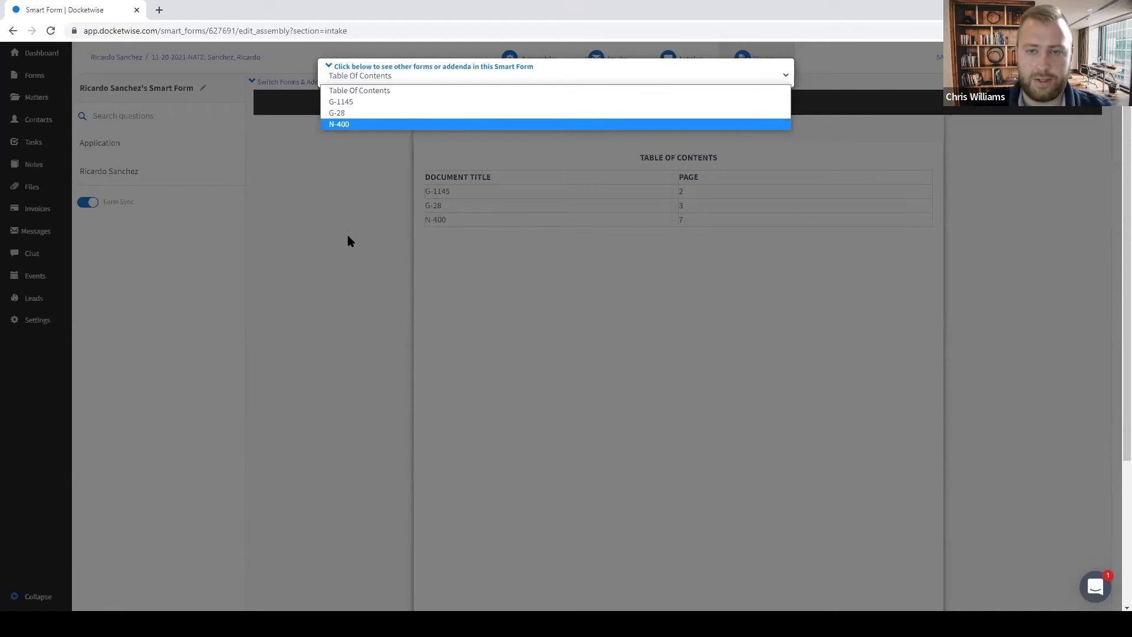
click(381, 251)
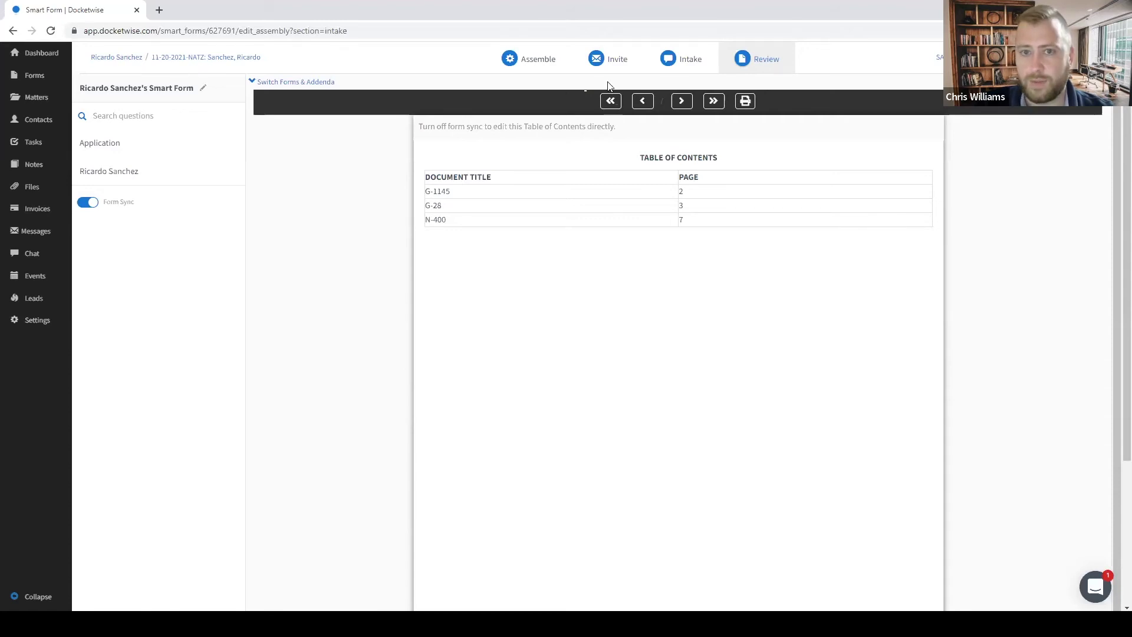
Step: Return to the client invitations and reload the page to check the status of the client's invitation
click(611, 63)
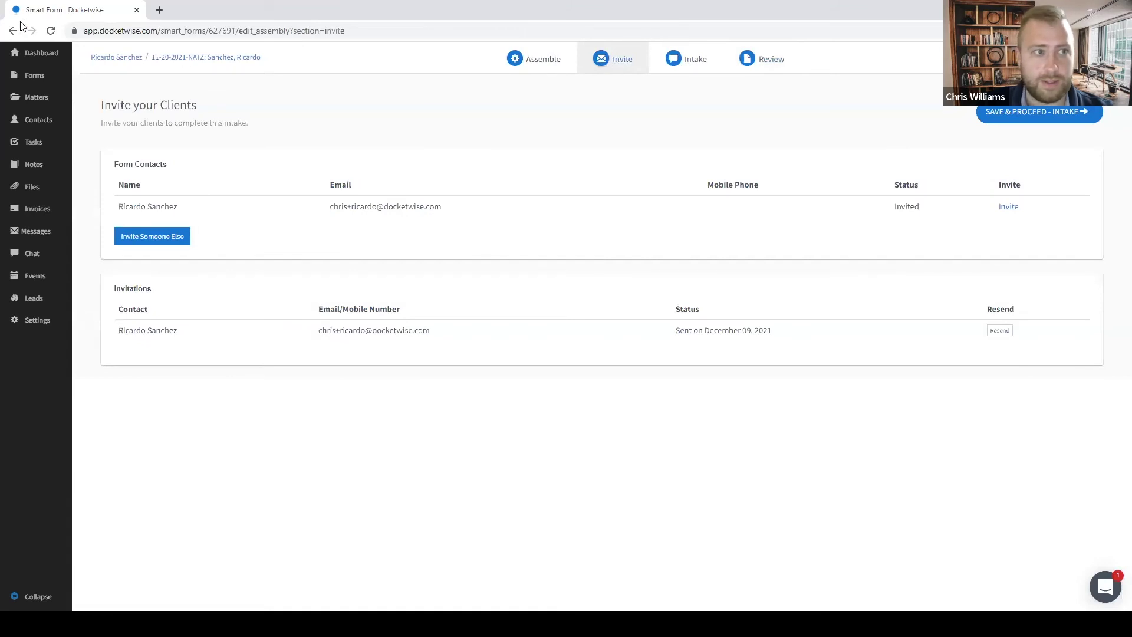
click(50, 31)
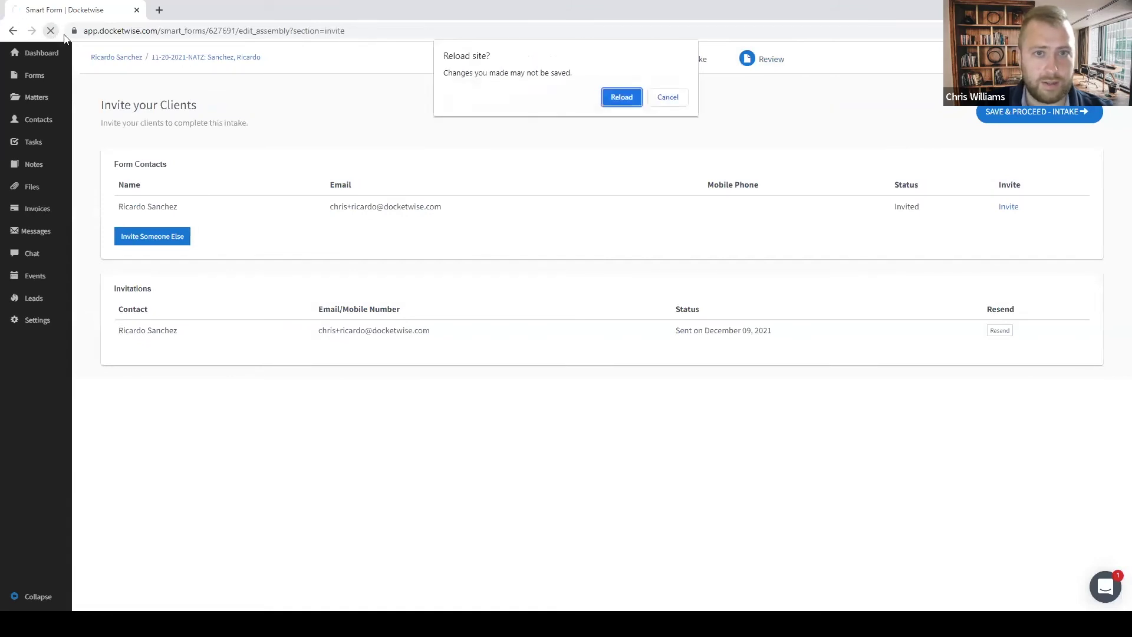
click(622, 98)
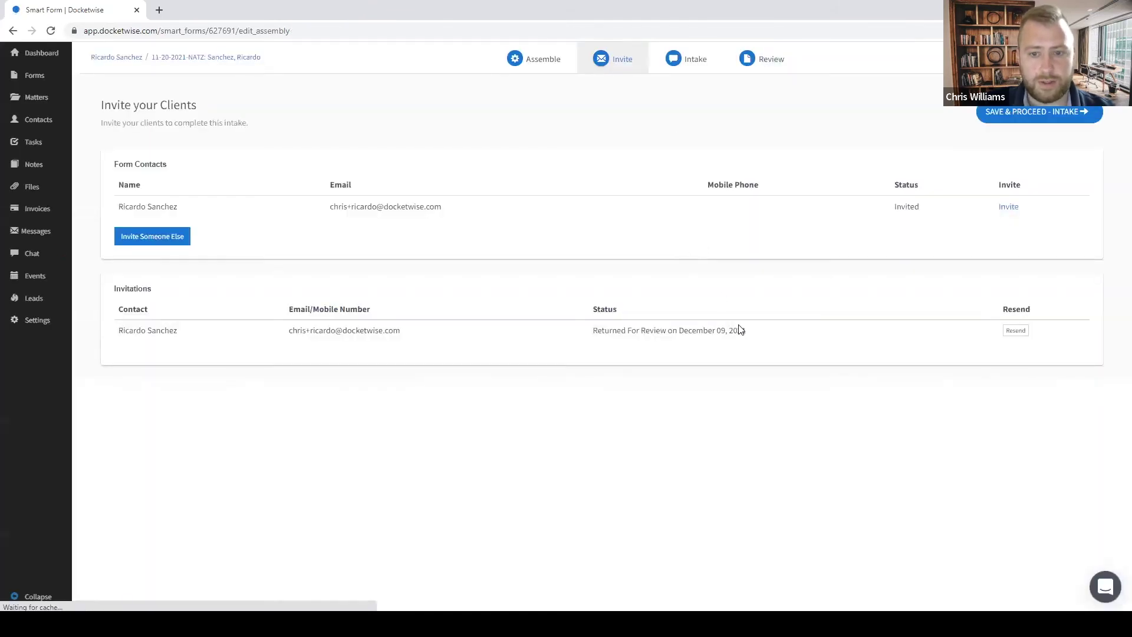
drag(755, 330, 589, 326)
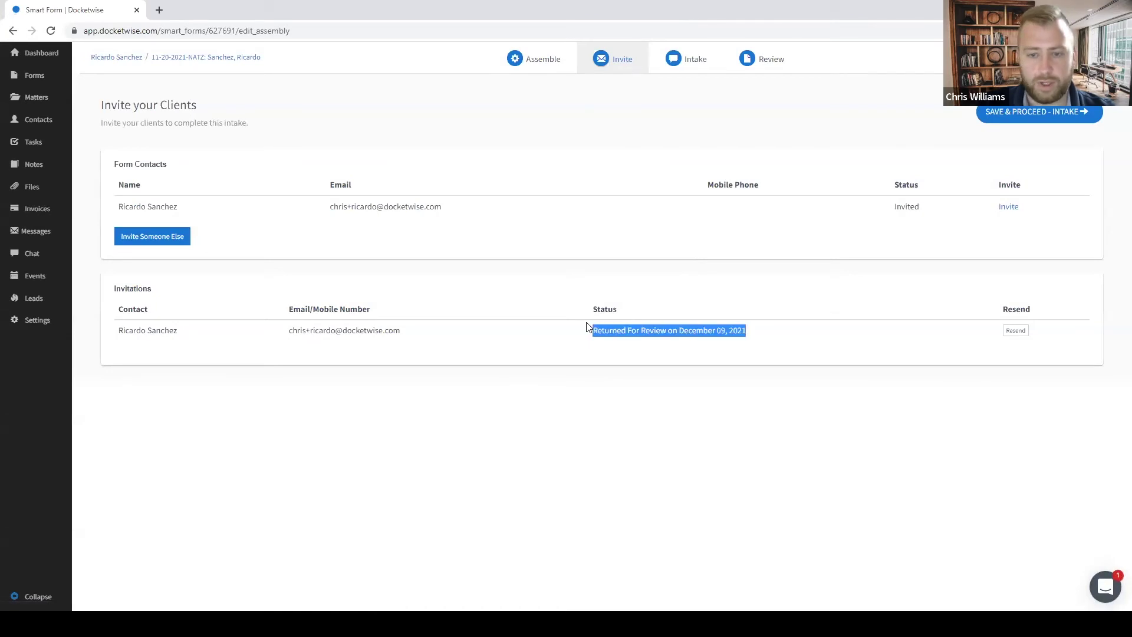
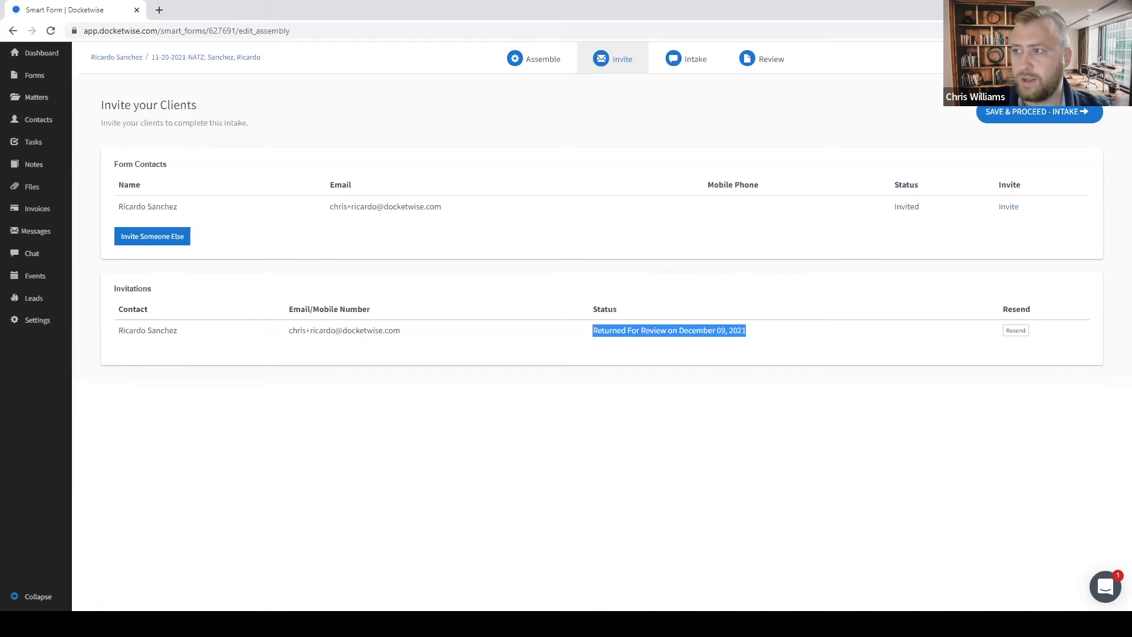
Step: Return to the form assembly, search files by the client's first name, and add child birth certificate.pdf, Spouse Passport.pdf and Marriage Certificate.pdf
click(526, 66)
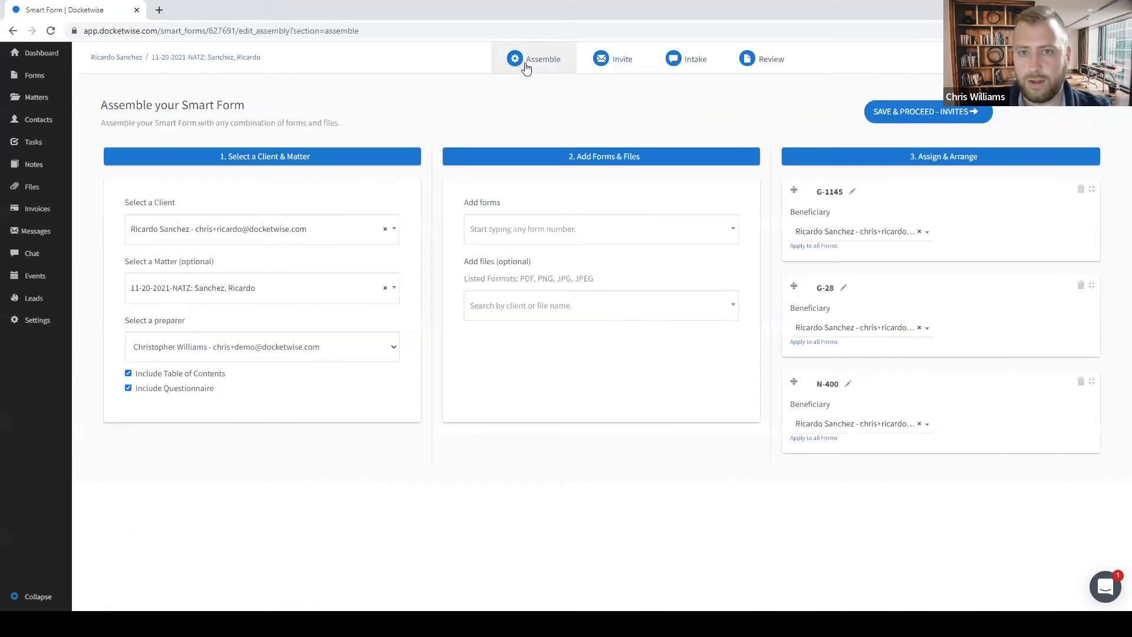
click(581, 317)
text(r)
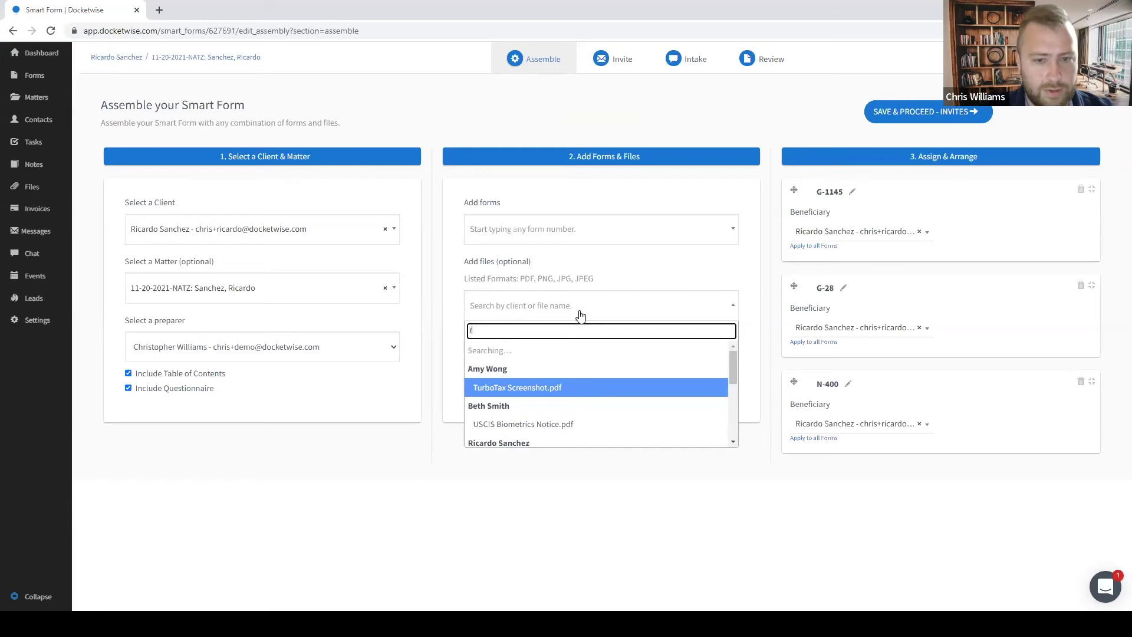
text(icardo)
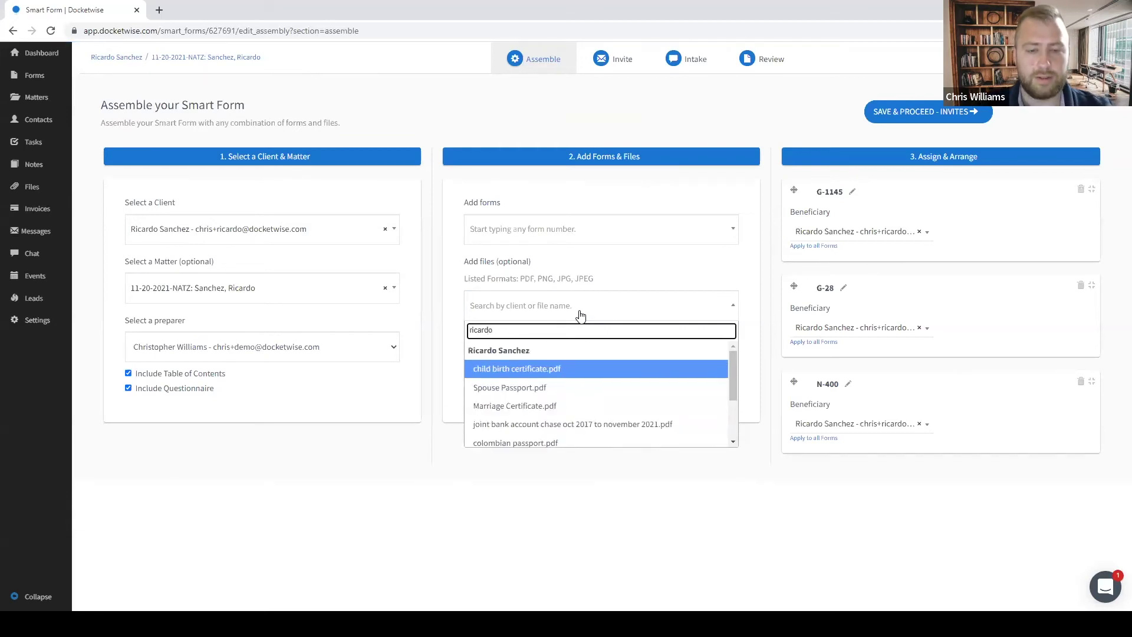
key(ctrl+a)
click(553, 370)
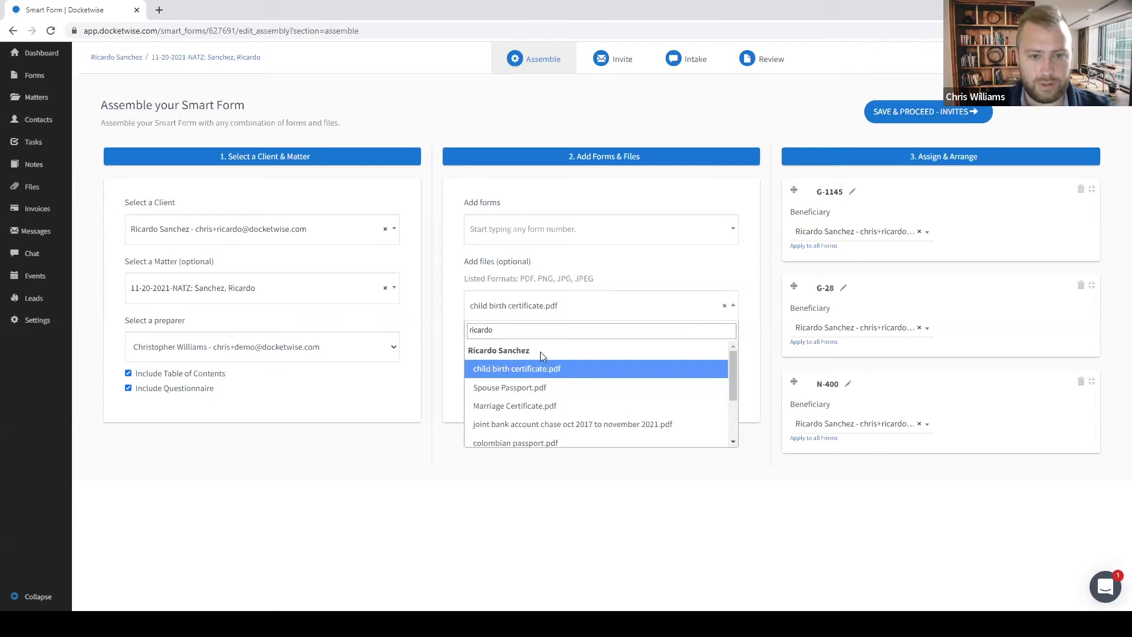
click(520, 387)
click(518, 406)
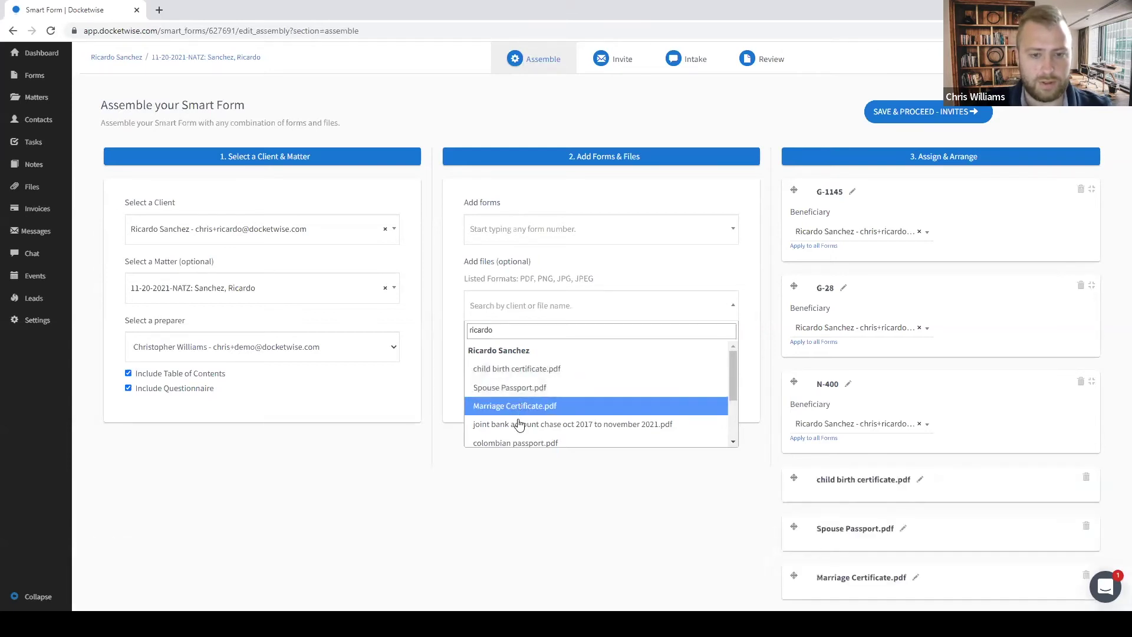
Step: Add the client's joint bank account, Colombian passport, LPR card, joint lease agreements and joint IRS tax return transcripts files
scroll(533, 422, down, 2)
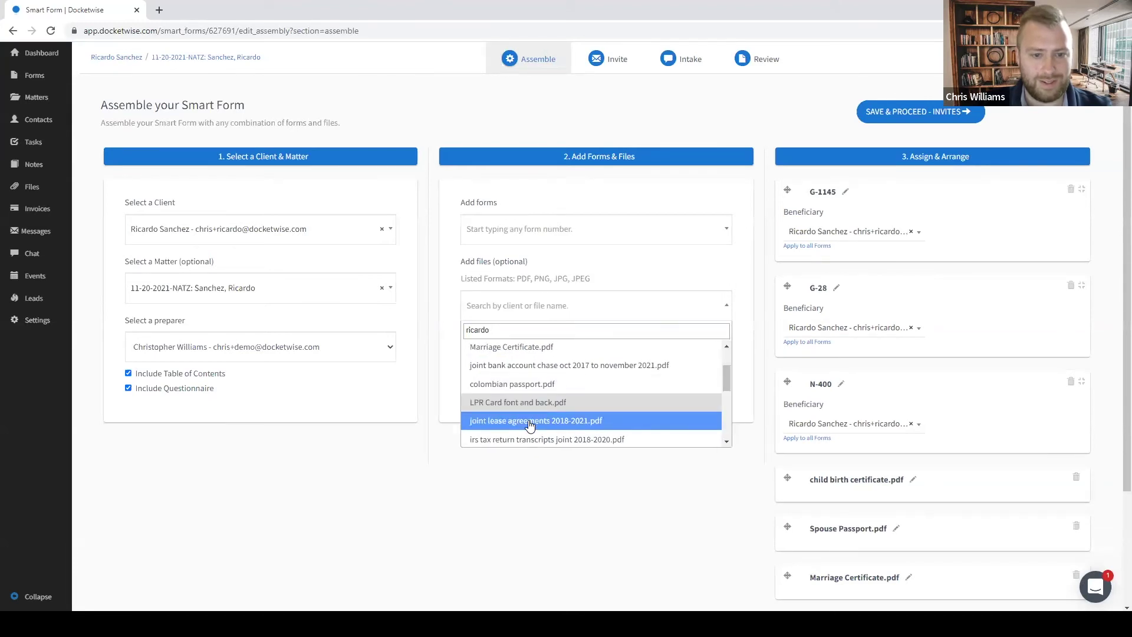
scroll(525, 406, up, 2)
scroll(525, 407, up, 2)
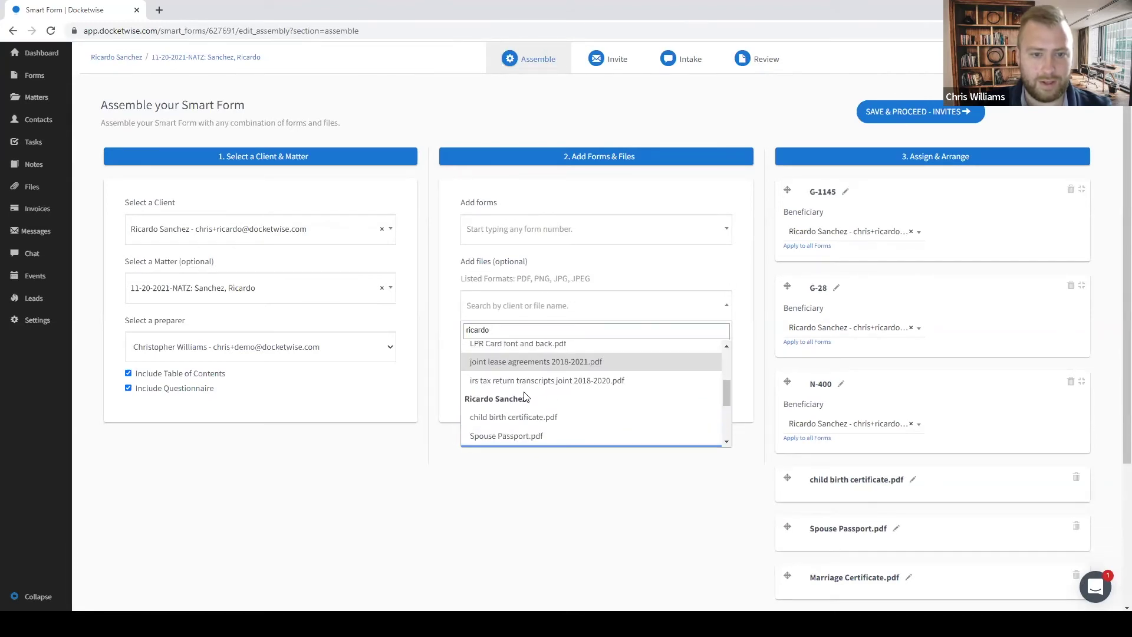
click(587, 534)
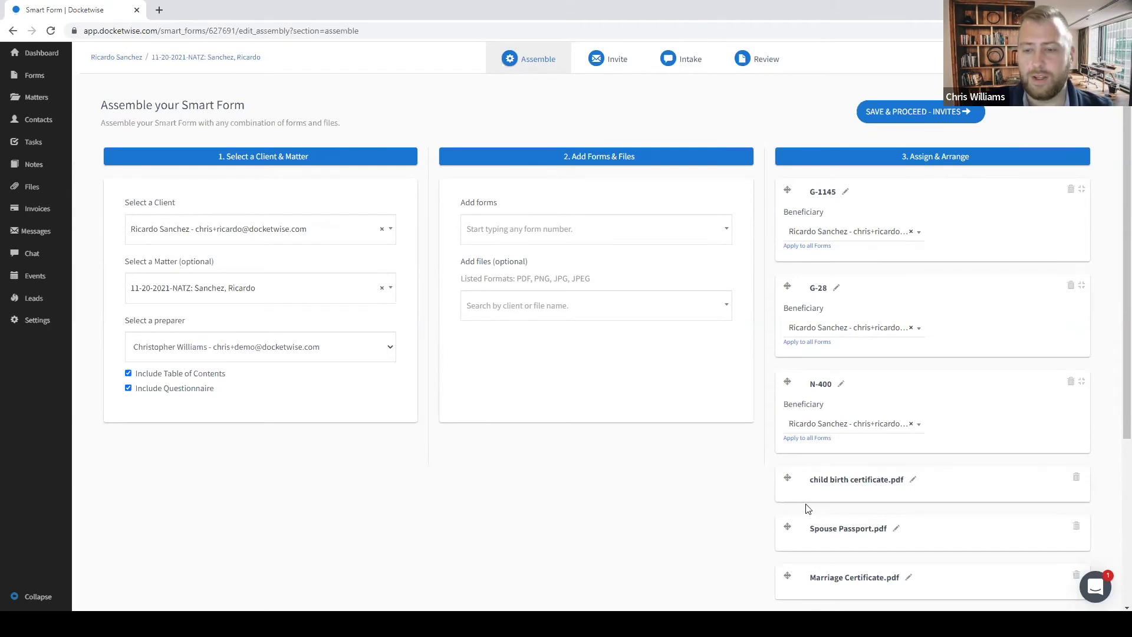
scroll(826, 507, down, 3)
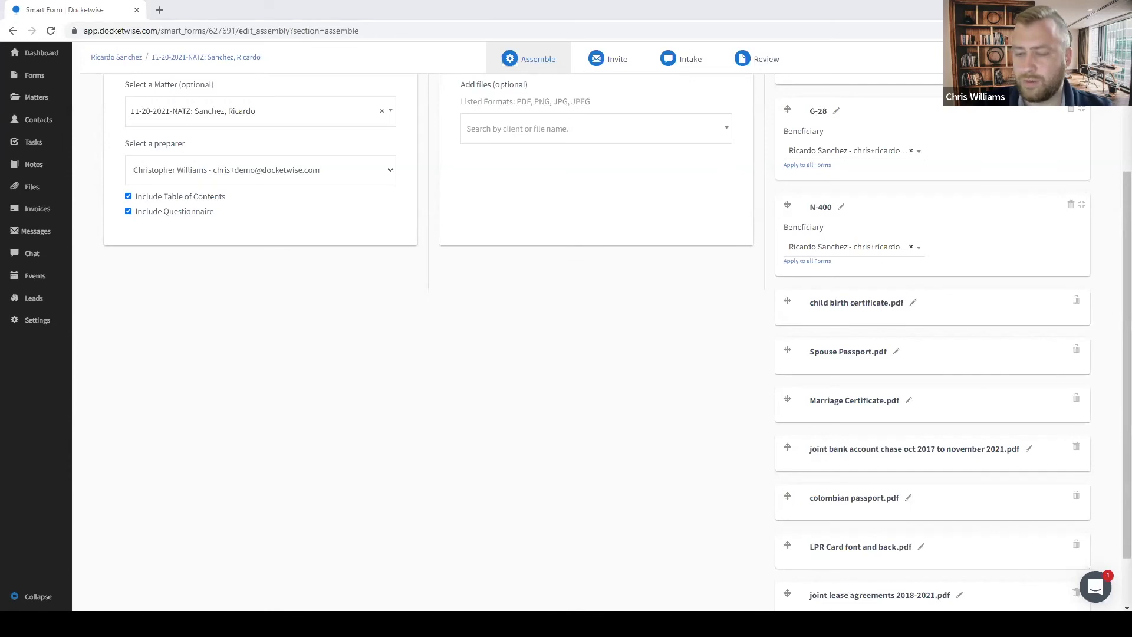
scroll(1059, 473, down, 1)
click(921, 490)
text(i. Applicant's Lawful Permanent Resident Card)
key(ctrl+z)
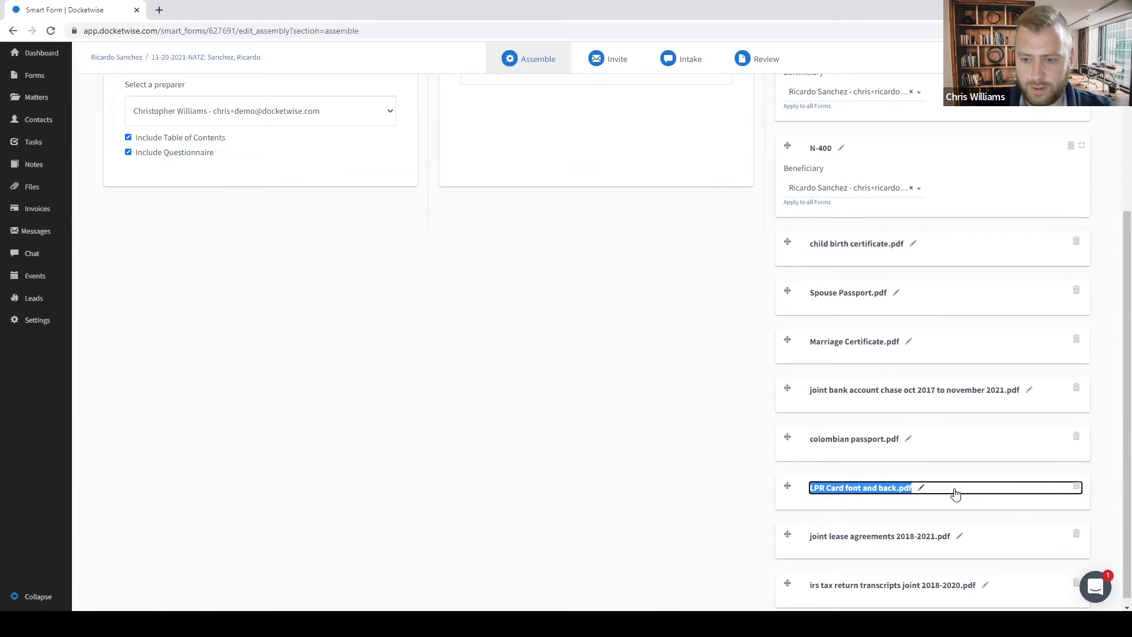
Step: Rename the LPR card file "Applicant's Lawful Permanent Resident Card" and move it directly below N-400
click(924, 493)
key(ctrl+a)
text(Applicant's Lawful Permanent Resident Card)
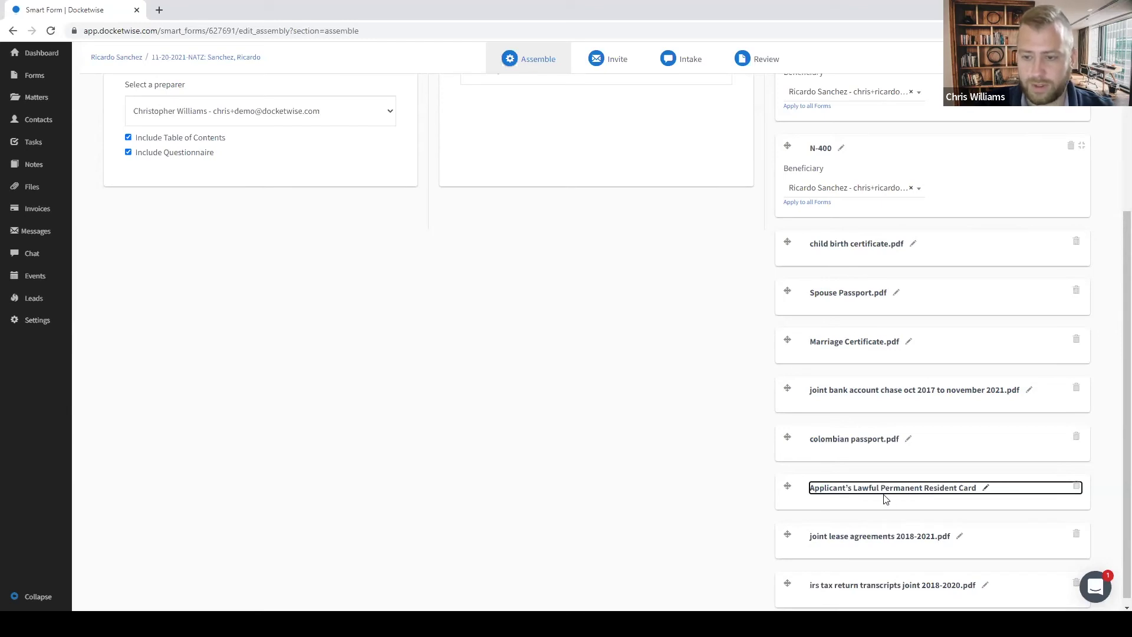
click(723, 494)
drag(790, 487, 787, 259)
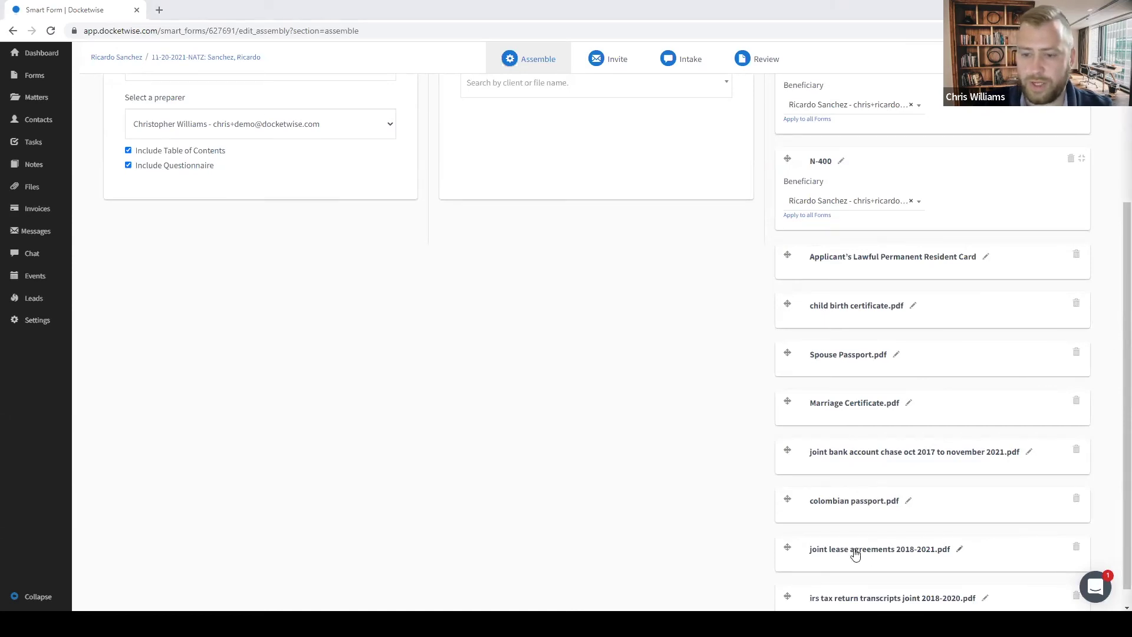
Step: Rename the Colombian passport file "Applicant’s Current Colombian Passport" and move it directly below N-400
scroll(855, 554, down, 1)
click(908, 482)
key(ctrl+a)
text(Applicant’s Current Colombian Passport)
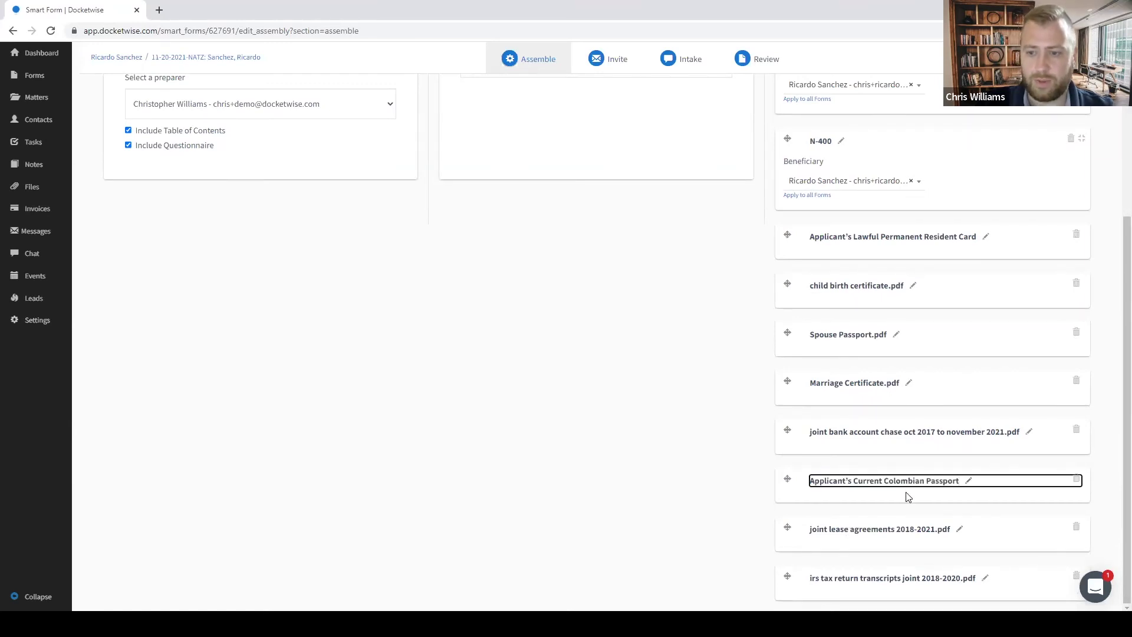
click(758, 500)
drag(789, 470, 787, 254)
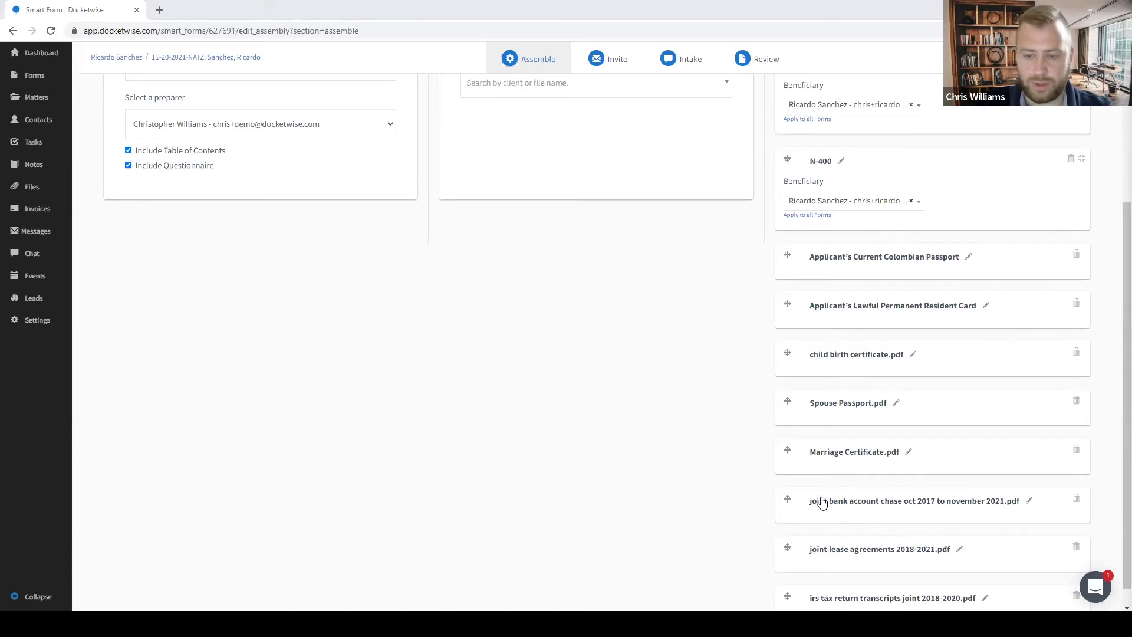
Step: Rename Marriage Certificate.pdf "Applicant’s Marriage Certificate, demonstrating marital status and marriage to Original Petitioning U.S Spouse" and move it below the resident card
scroll(951, 508, down, 1)
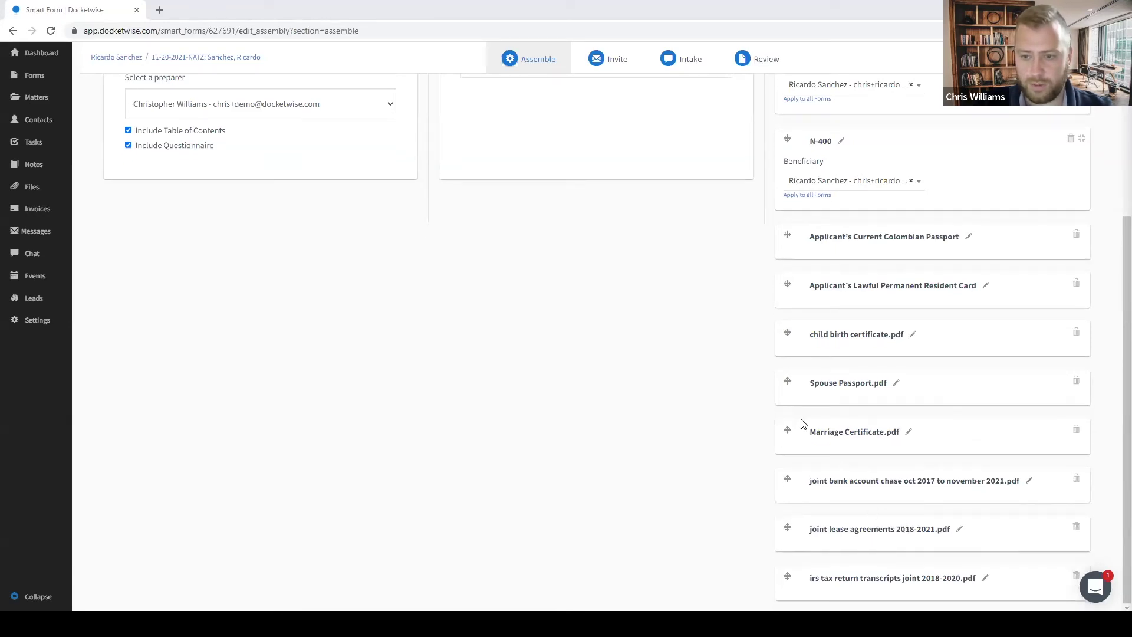
click(908, 432)
text(Applicant’s Marriage Certificate, demonstrating marital status and marriage to Original Petitioning U.S Spouse)
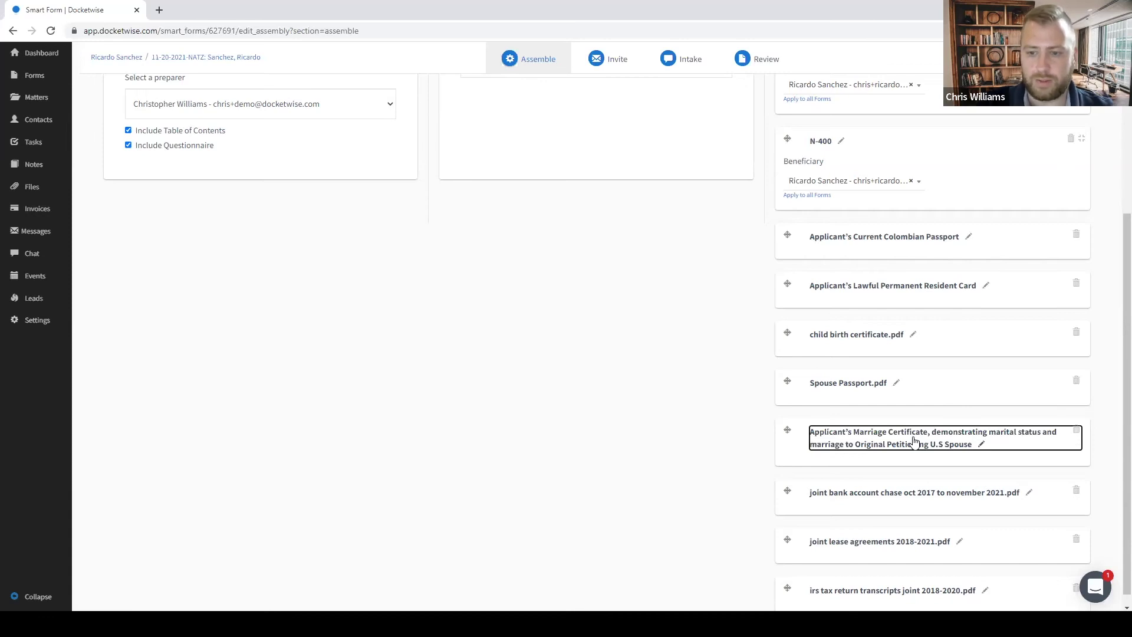
click(702, 500)
drag(787, 430, 793, 350)
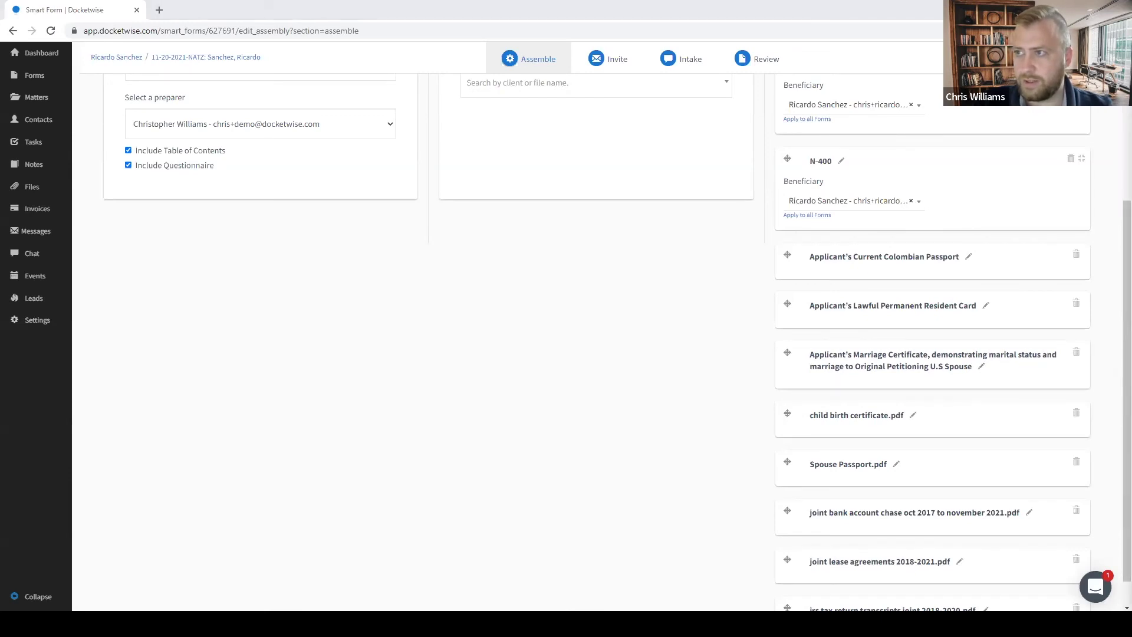
Step: Rename the IRS transcripts file "Applicant’s and Original Petitioning U.S. Spouse’s Joint IRS Tax Return Transcripts from 2018 to 2020"
scroll(889, 467, down, 1)
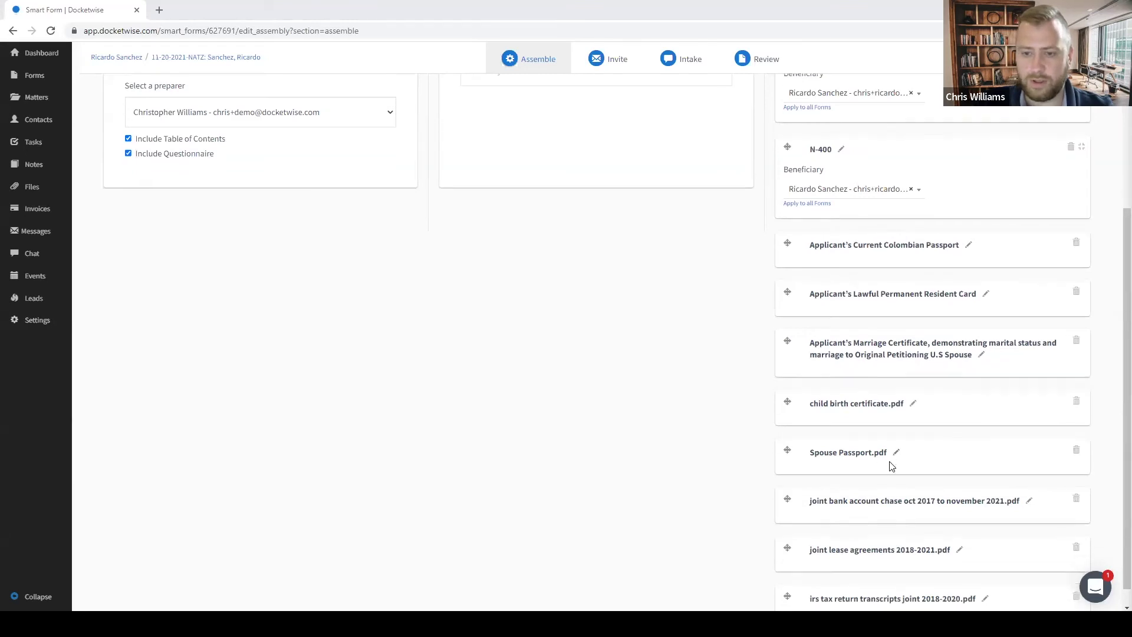
click(985, 579)
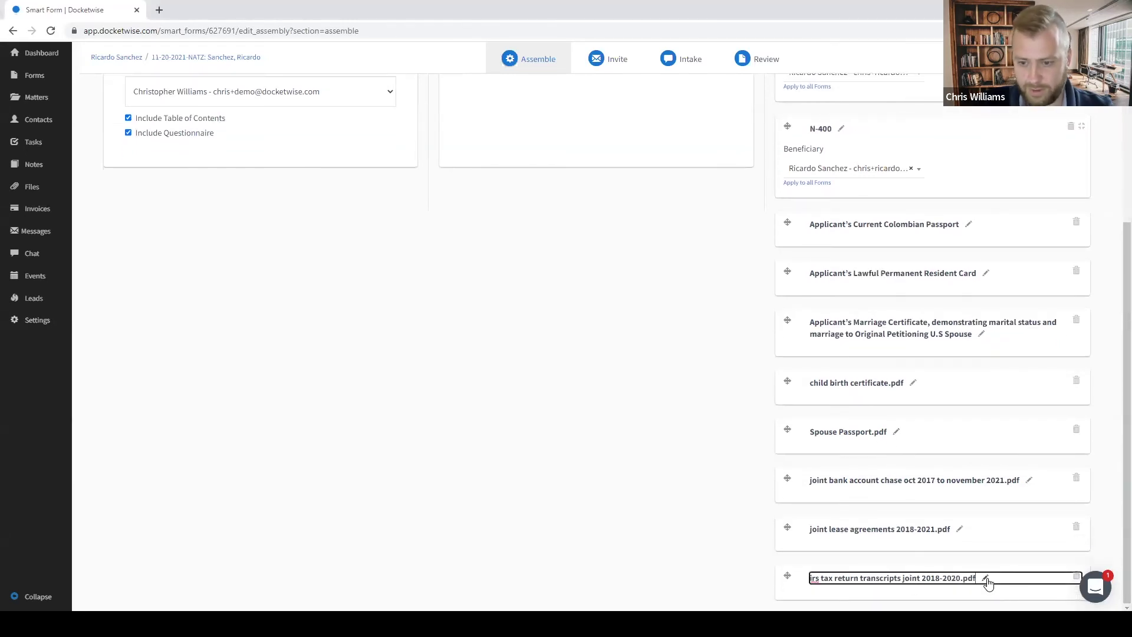
text(Applicant’s and Original Petitioning U.S. Spouse’s Joint IRS Tax Return Transcripts from 2018 to 2020)
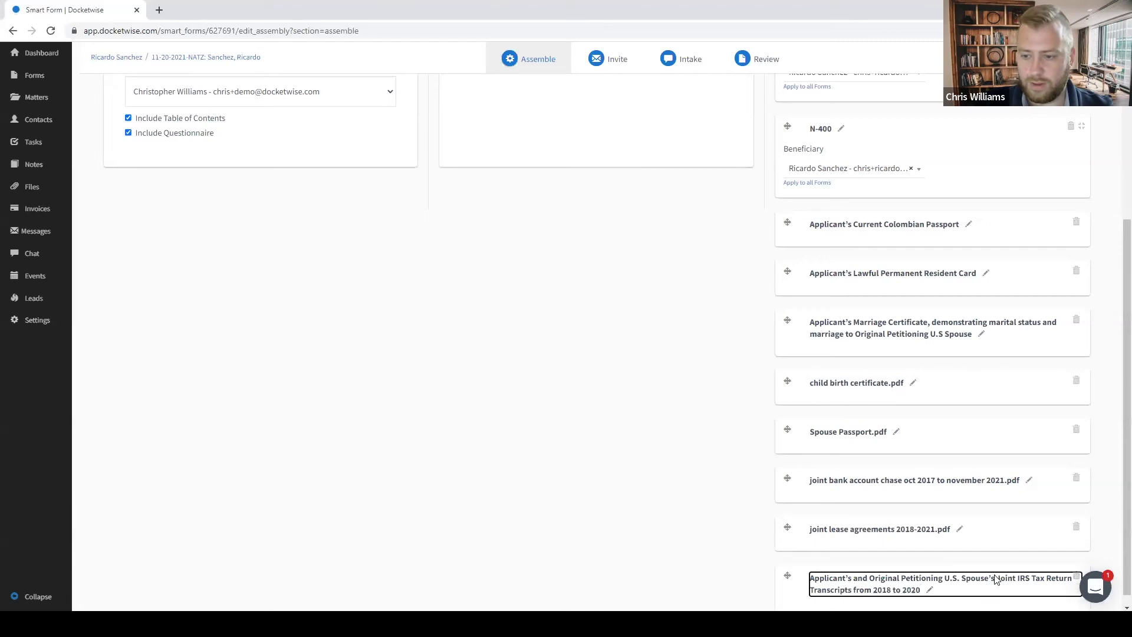
Step: Move the joint IRS tax return transcripts directly below the marriage certificate
drag(788, 576, 788, 402)
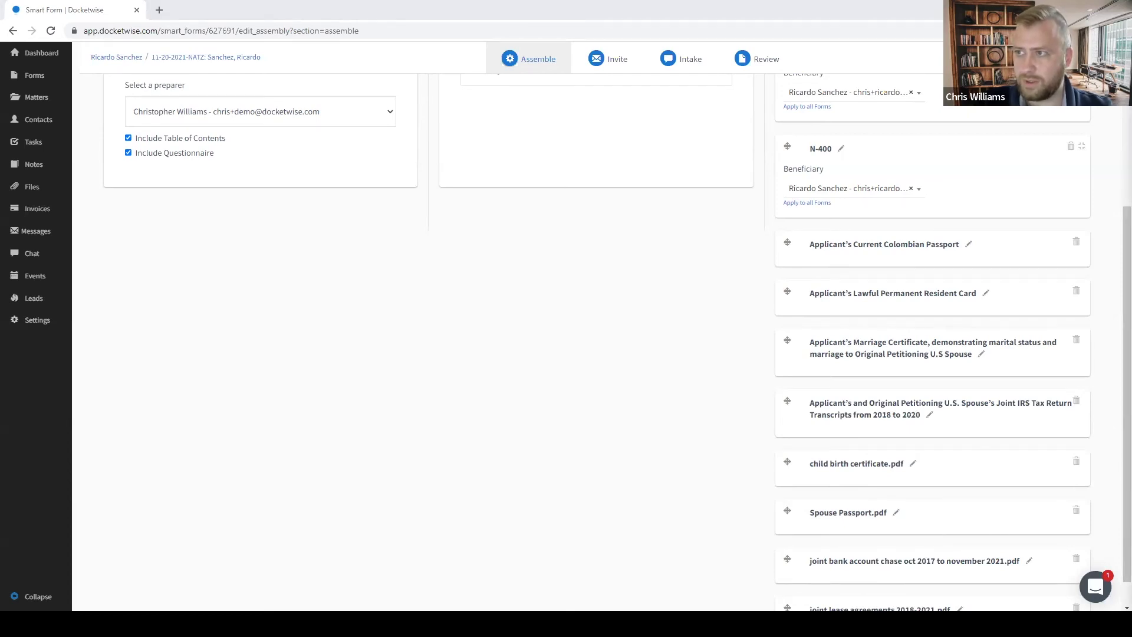
Step: Rename the joint lease file "Applicant’s and Original Petitioning U.S. Spouse’s Joint Lease Agreements from 2018-2021" and move it below the tax transcripts
scroll(881, 556, down, 1)
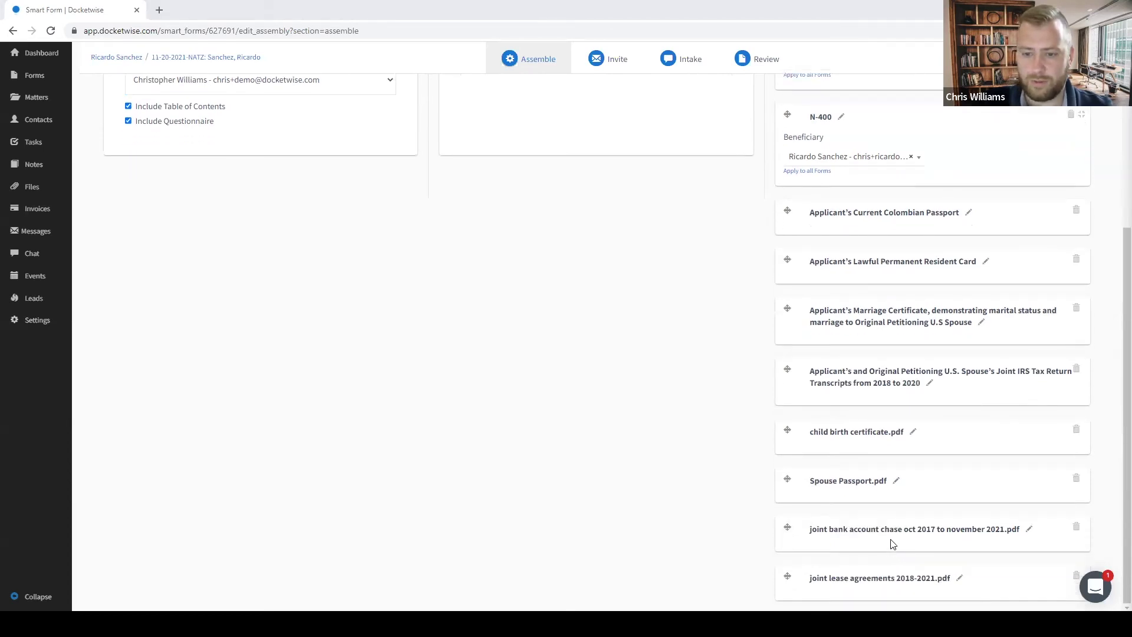
click(959, 578)
key(ctrl+a)
text(Applicant’s and Original Petitioning U.S. Spouse’s Joint Lease Agreements from 2018-2021)
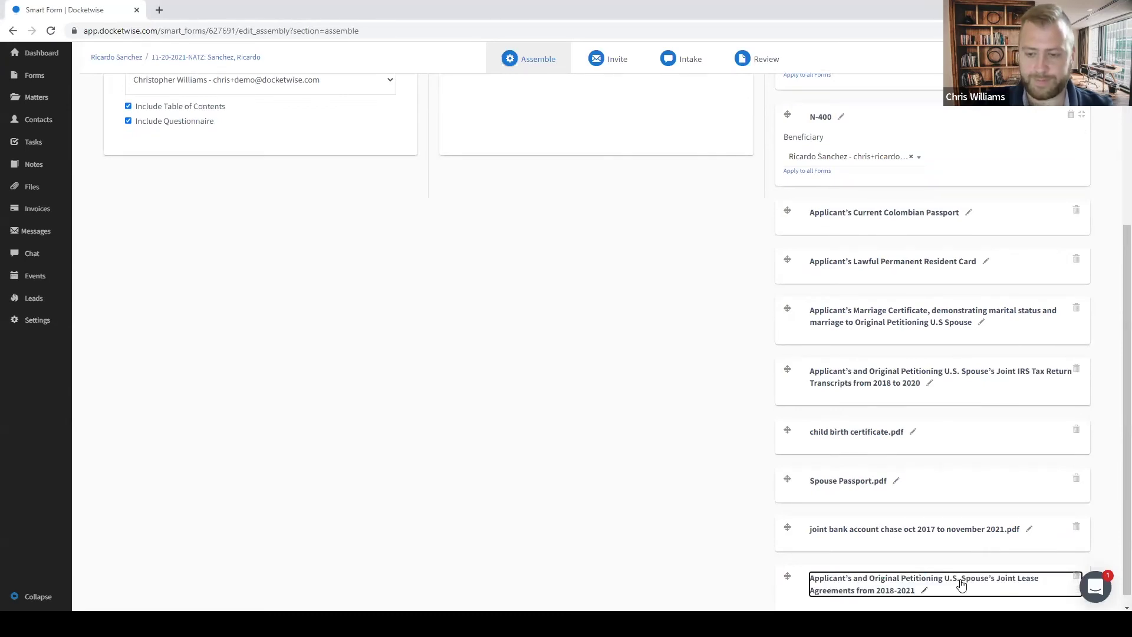
drag(787, 577, 786, 454)
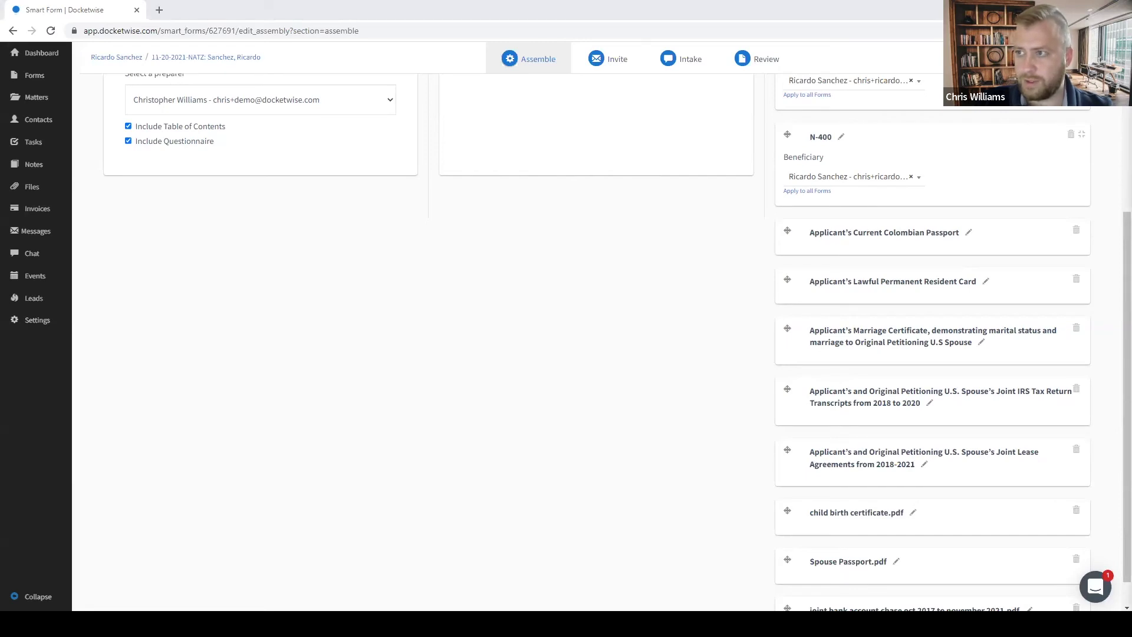
Step: Rename the bank account file "Applicant’s and Original Petitioning U.S. Spouse’s Joint Chase Checking Account Statements from November of 2017-November of 2021" and move it below the leases
scroll(866, 518, down, 1)
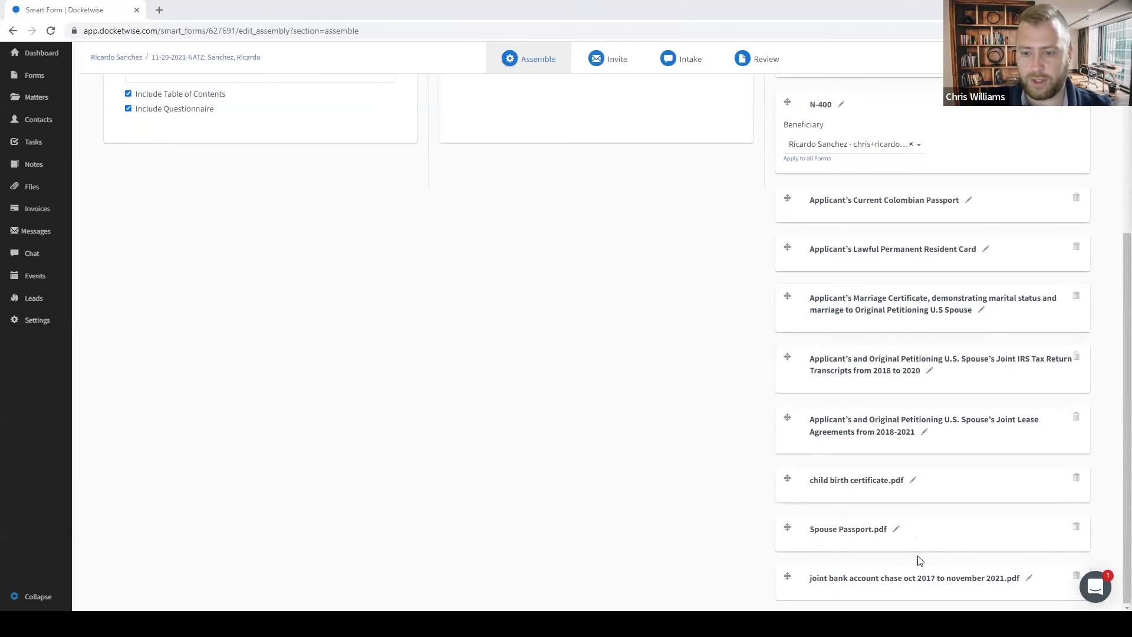
click(1030, 577)
key(ctrl+a)
text(Applicant’s and Original Petitioning U.S. Spouse’s Joint Chase Checking Account Statements from November of 2017-November of 2021)
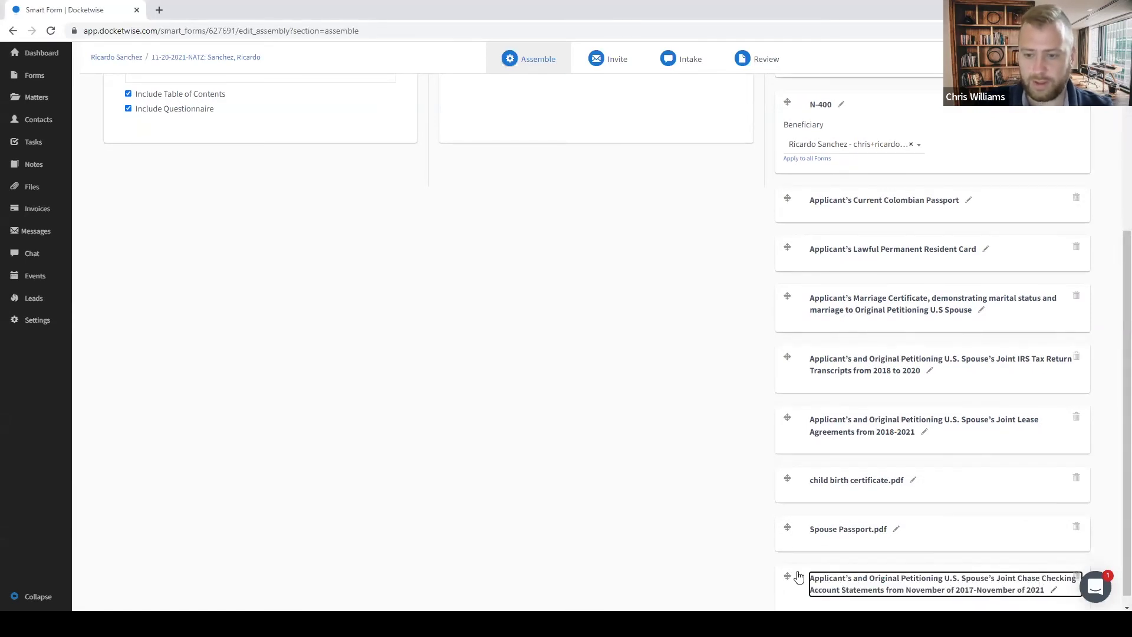
drag(786, 575, 786, 498)
Step: Rename Spouse Passport.pdf "Original Petitioning U.S. Spouse’s U.S. Passport, issued in 2016, demonstrating U.S. citizenship status" and move it below the marriage certificate
scroll(984, 480, down, 1)
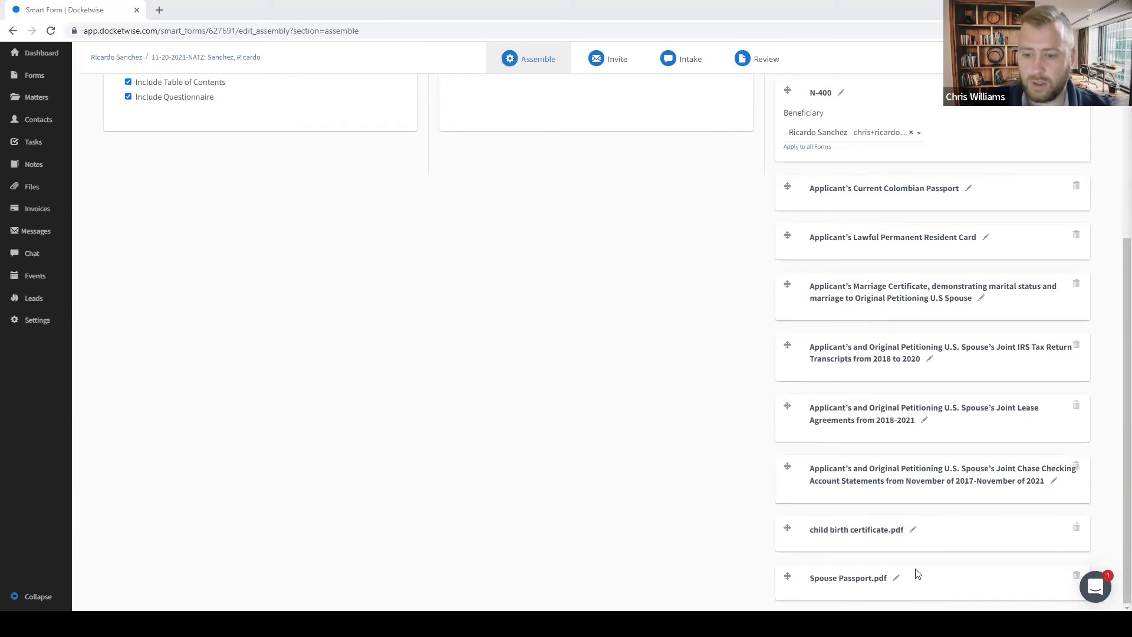
click(896, 579)
text(Original Petitioning U.S. Spouse’s U.S. Passport, issued in 2016, demonstrating U.S. citizenship status)
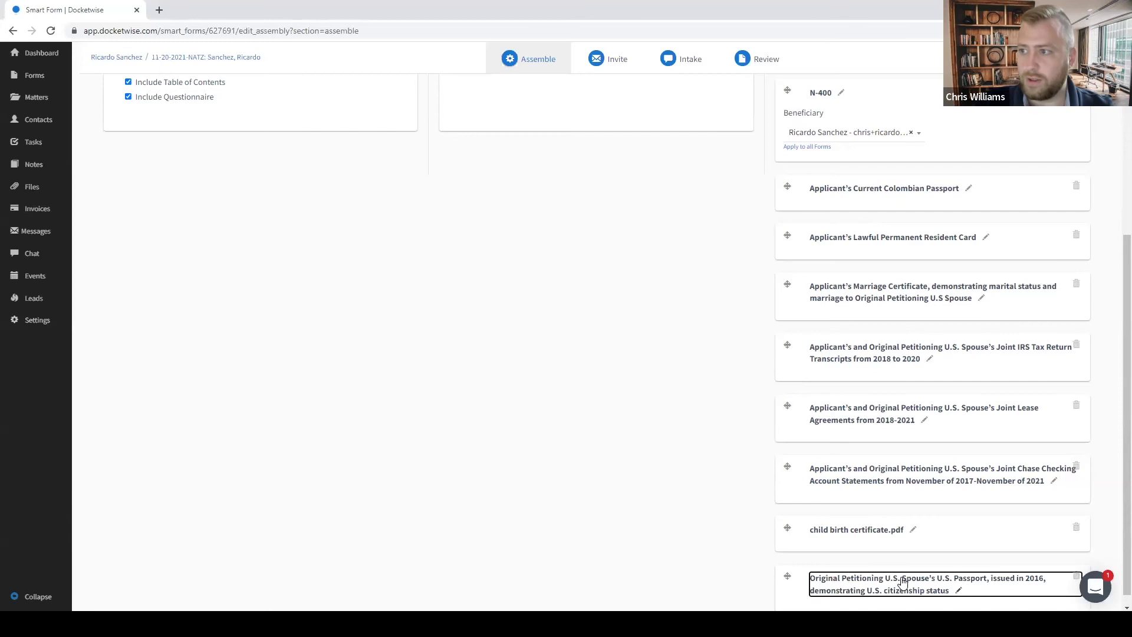
click(559, 549)
drag(787, 576, 786, 369)
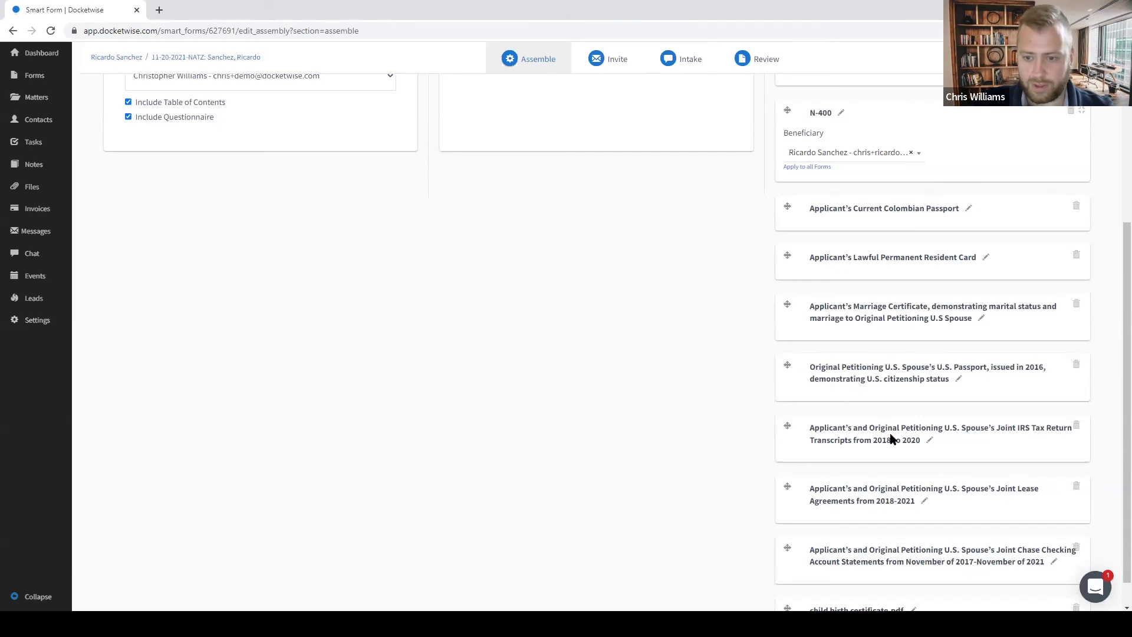
Step: Rename child birth certificate.pdf "Birth Certificate of Applicant’s and Original Petitioning U.S. Spouse’s child"
scroll(854, 436, down, 1)
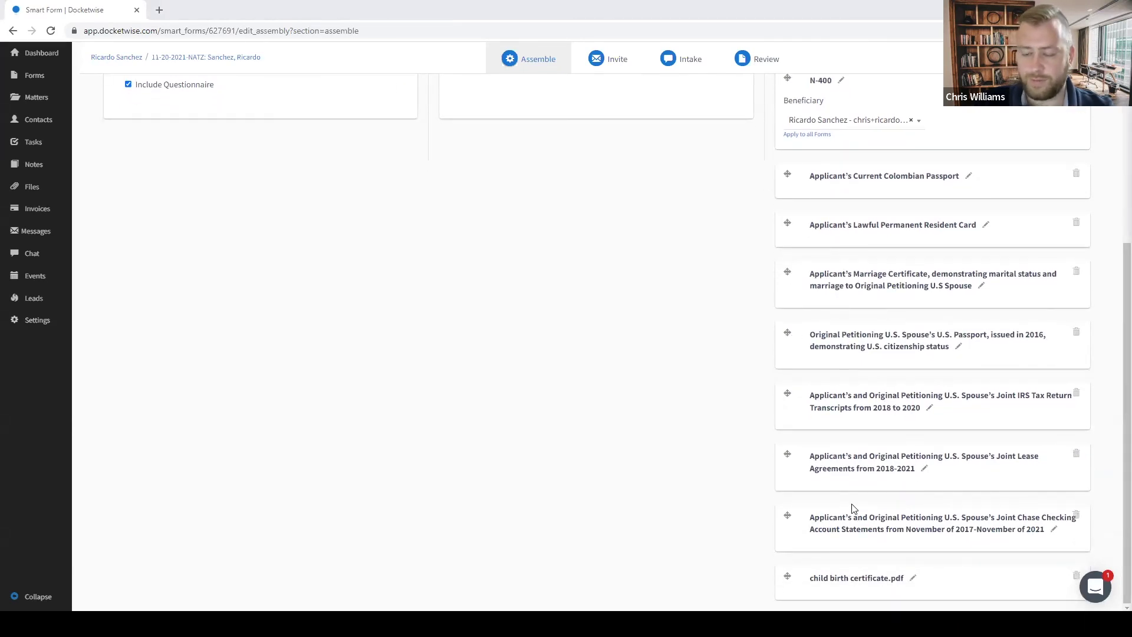
click(912, 578)
text(Birth Certificate of Applicant’s and Original Petitioning U.S. Spouse’s child)
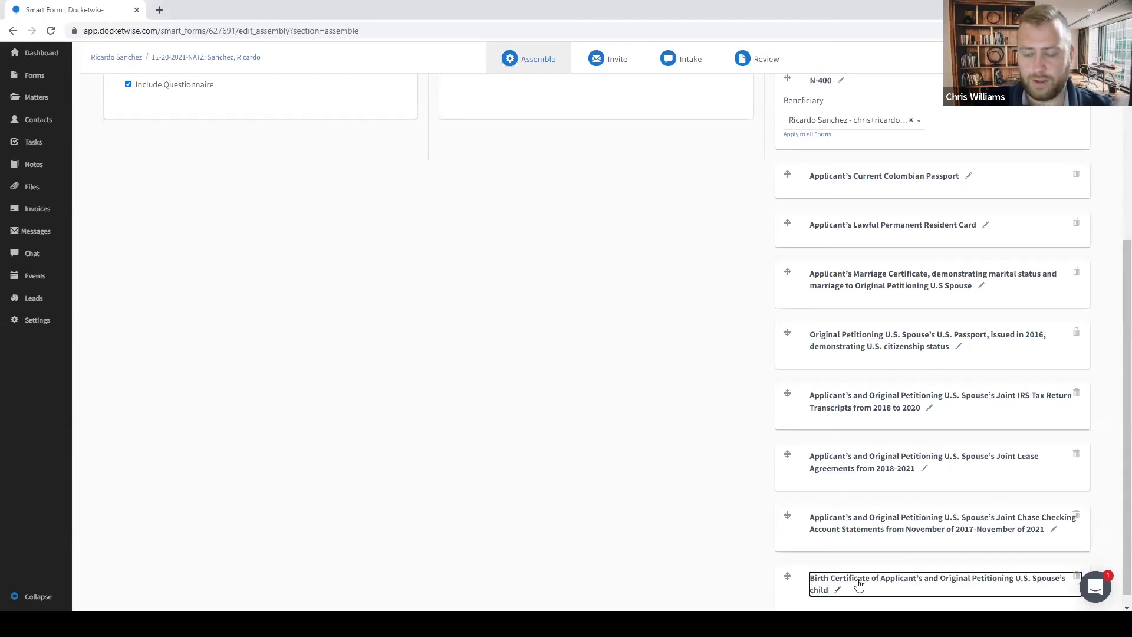
click(717, 523)
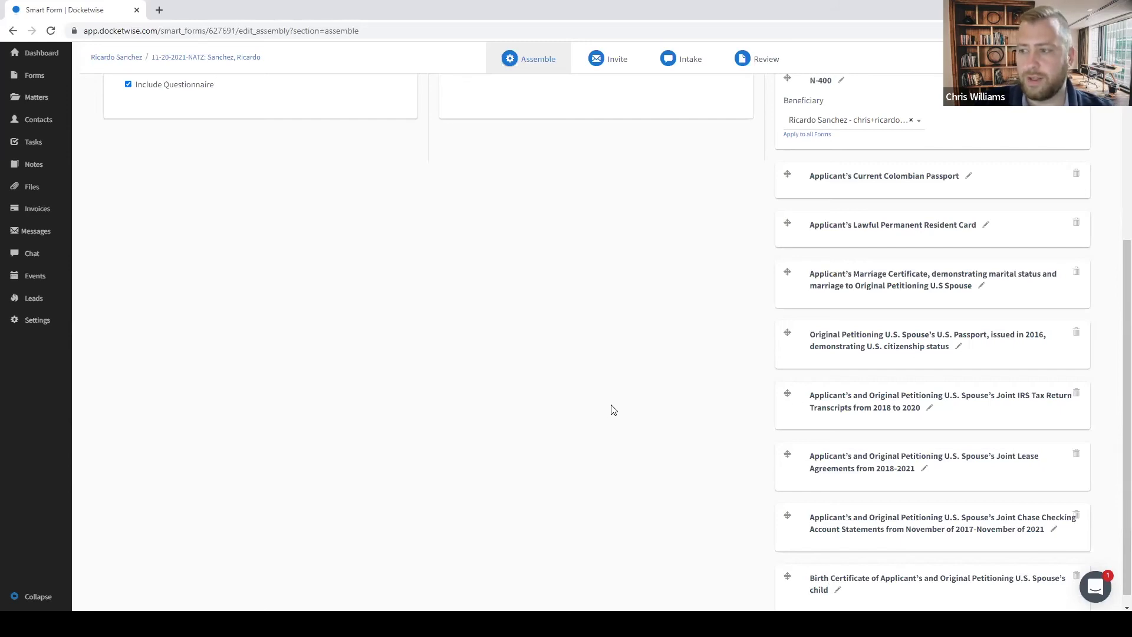
Step: Go to the smart form's review stage and turn off Form Sync to make the table of contents editable
scroll(609, 407, up, 5)
click(751, 64)
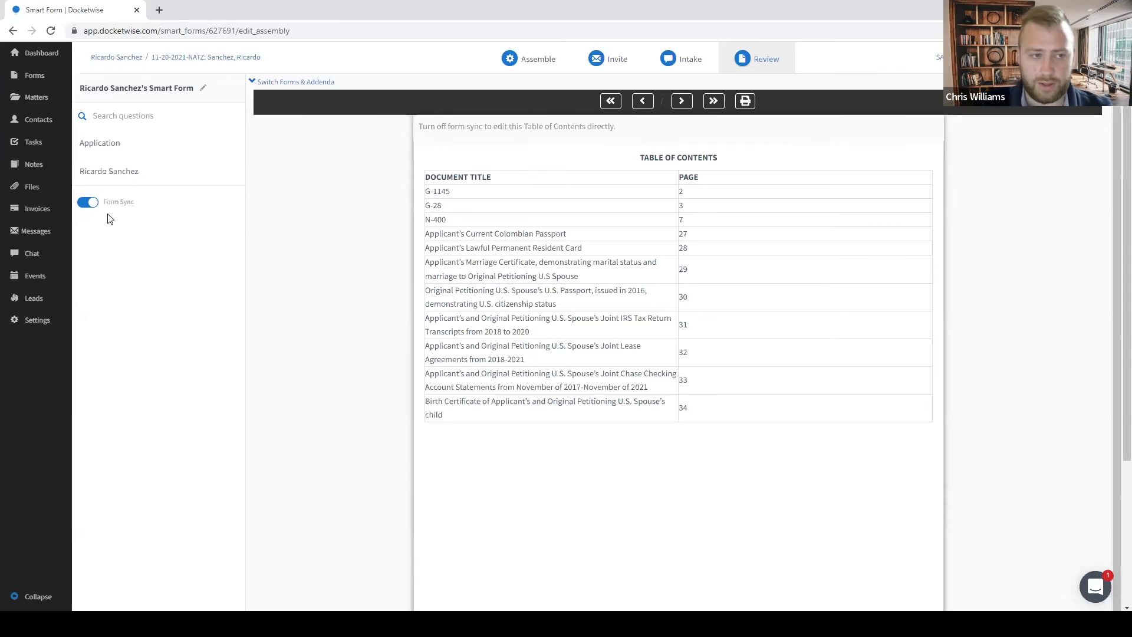
click(89, 204)
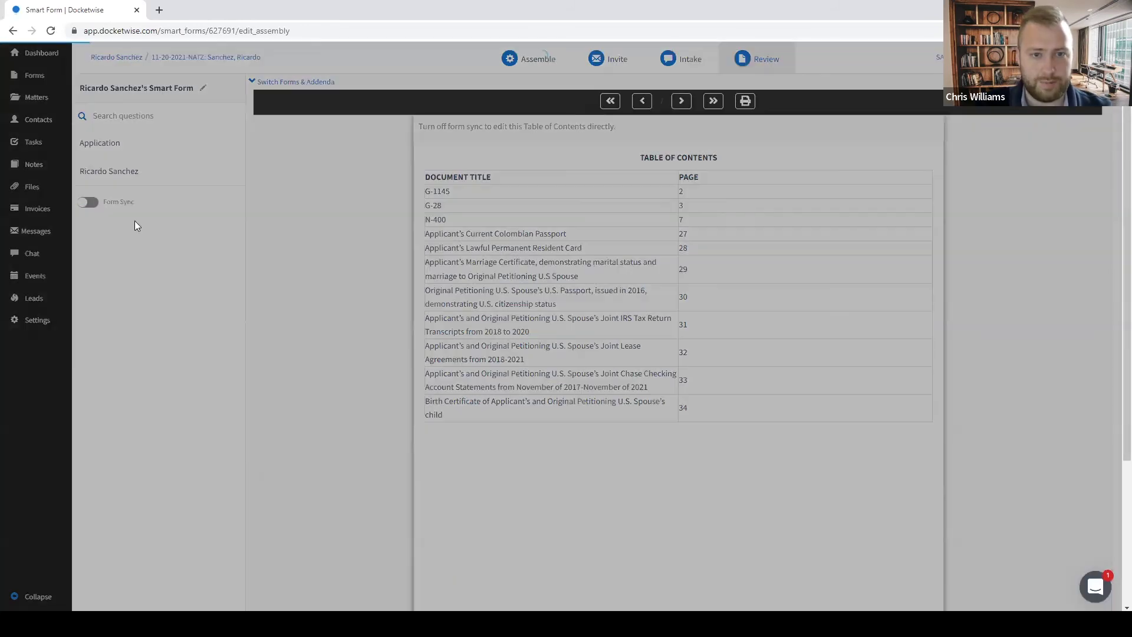
click(704, 73)
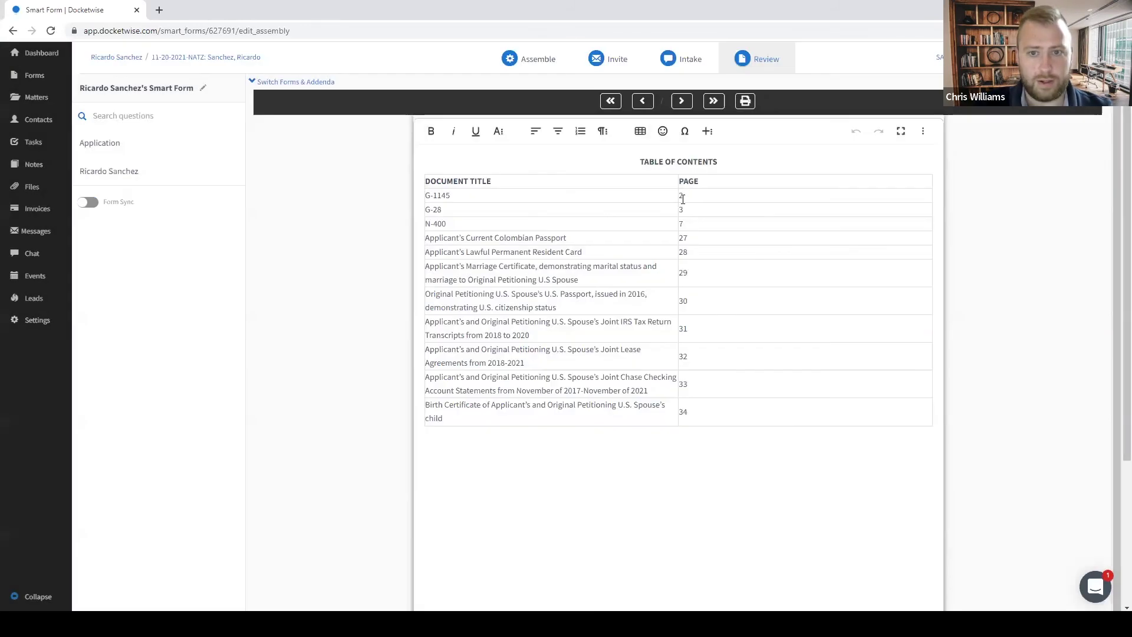
Step: Widen the Document Title column of the table of contents, leaving only a narrow Page column
drag(677, 234, 857, 241)
drag(857, 240, 899, 240)
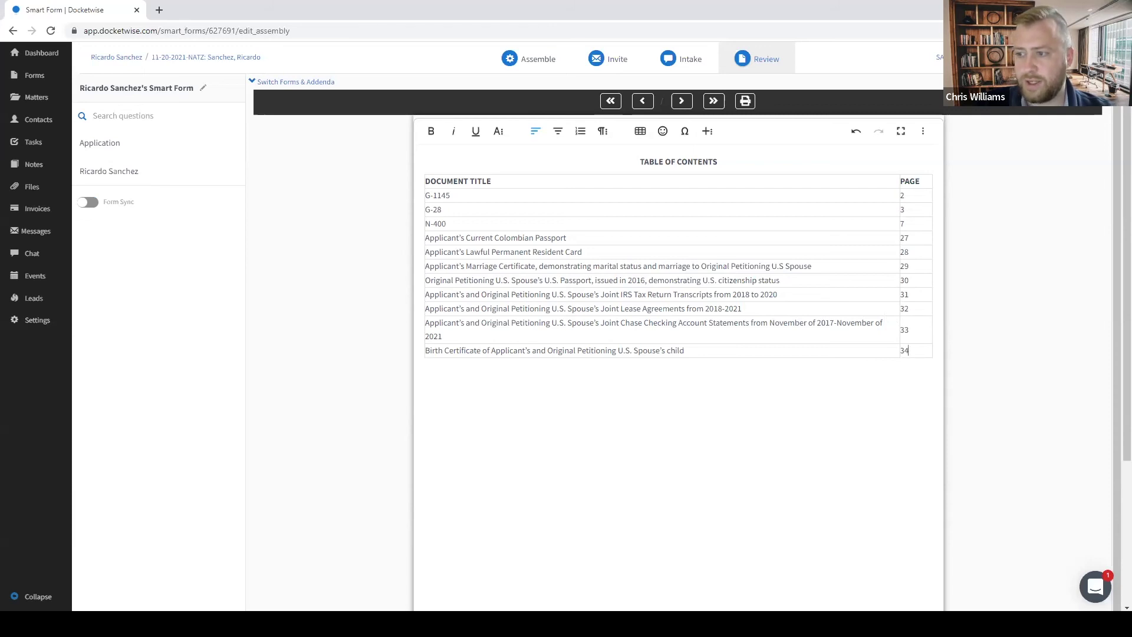
click(908, 350)
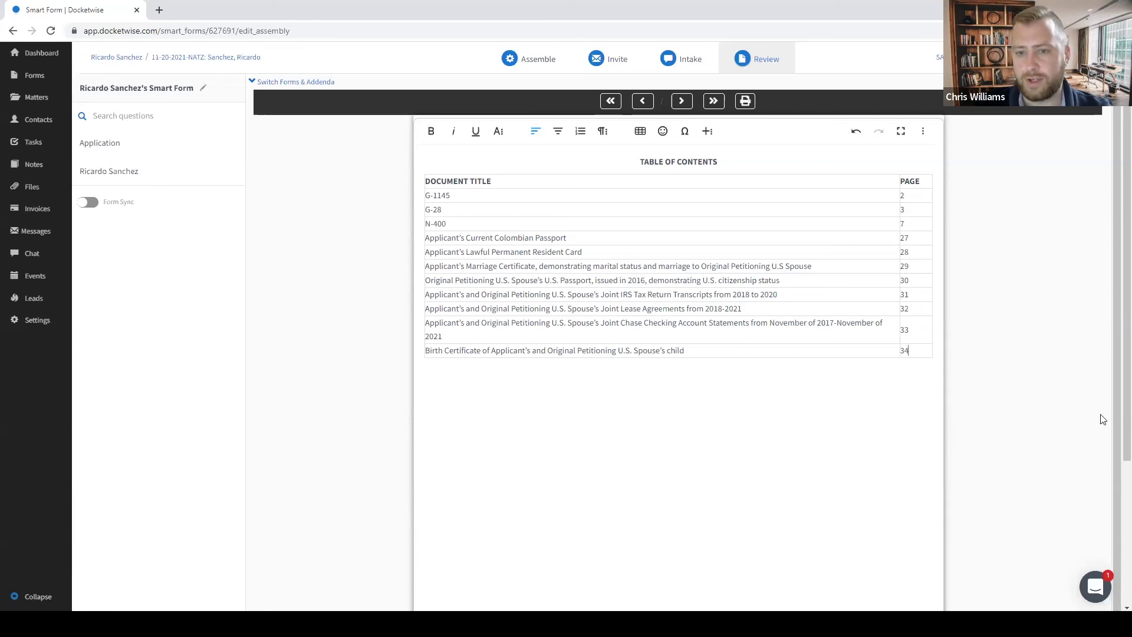
Step: Insert a row below N-400 in the table of contents and enter "Supporting Documentation" as its title
click(467, 225)
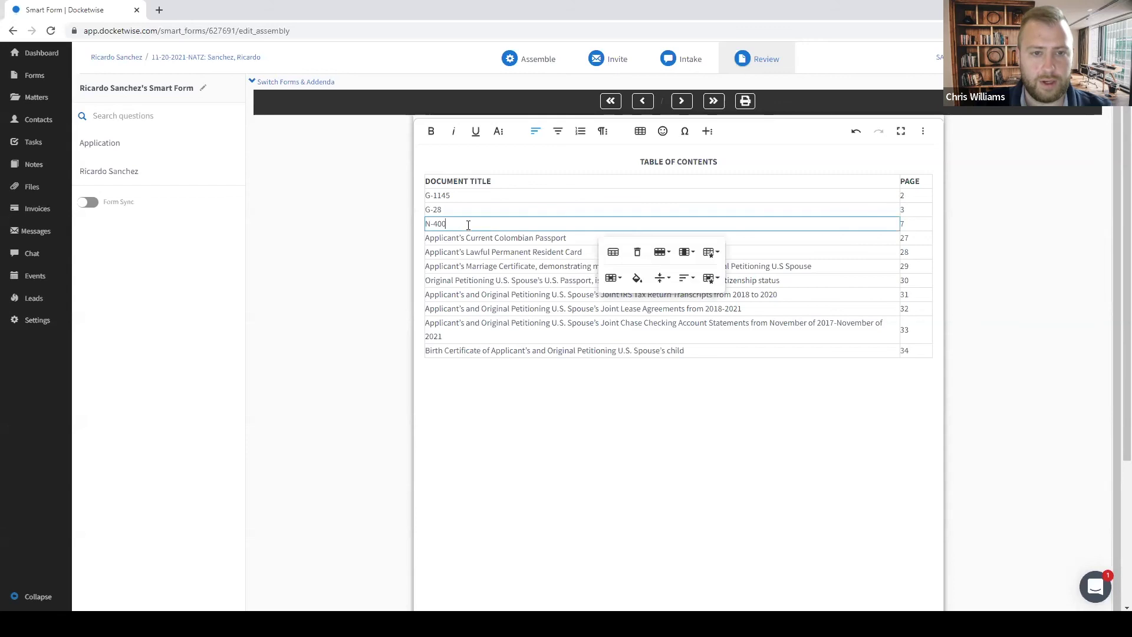
click(661, 252)
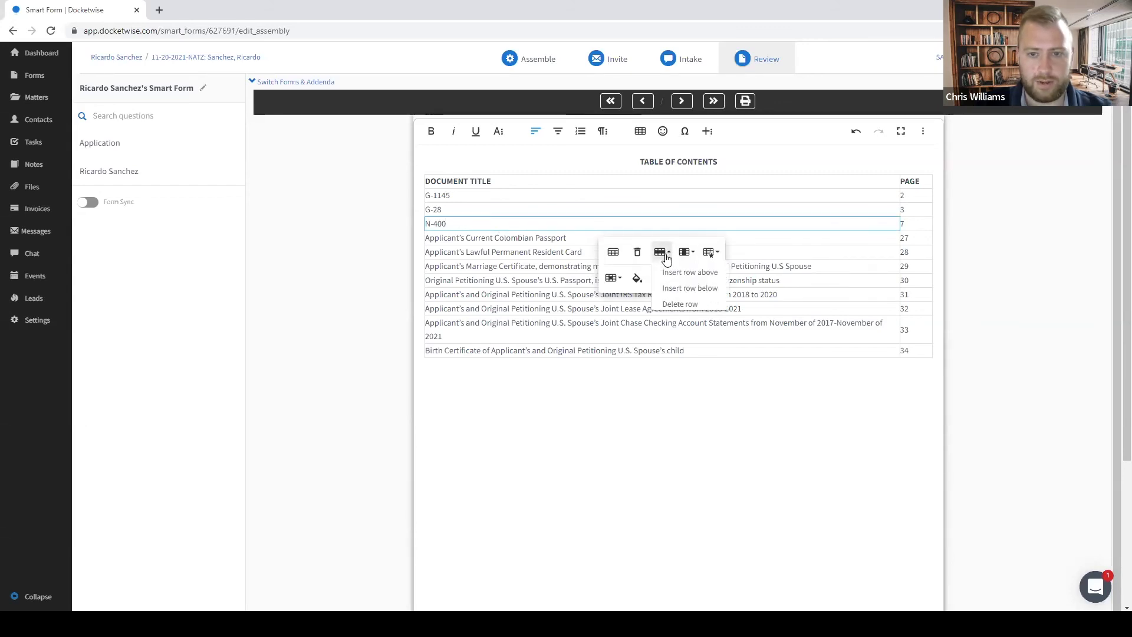
click(688, 289)
click(481, 238)
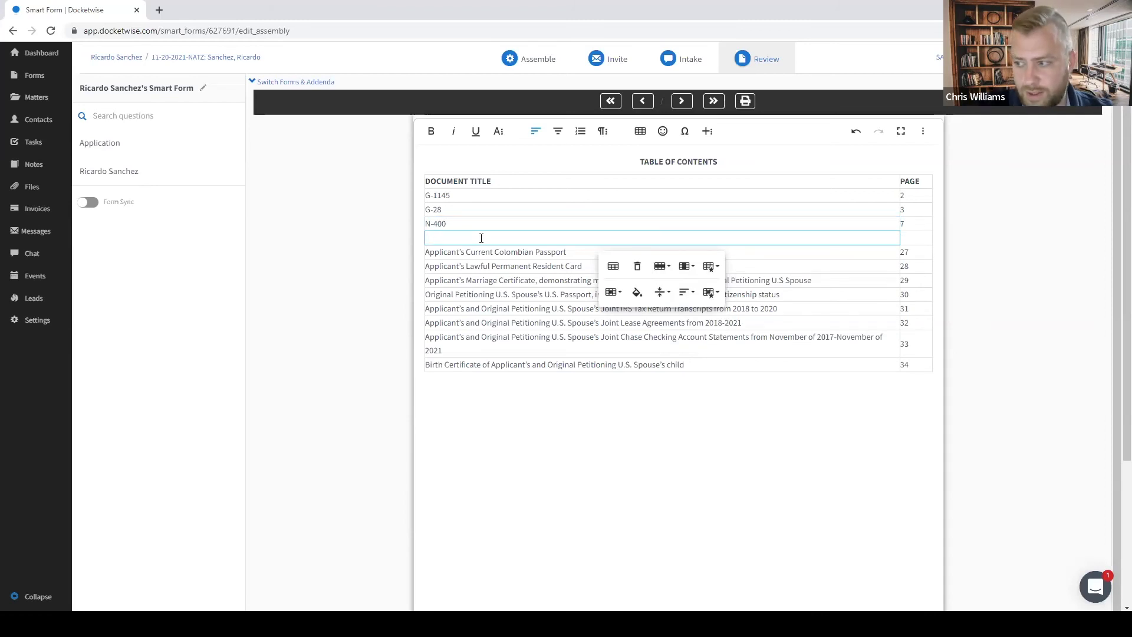
text(Supporting Docum)
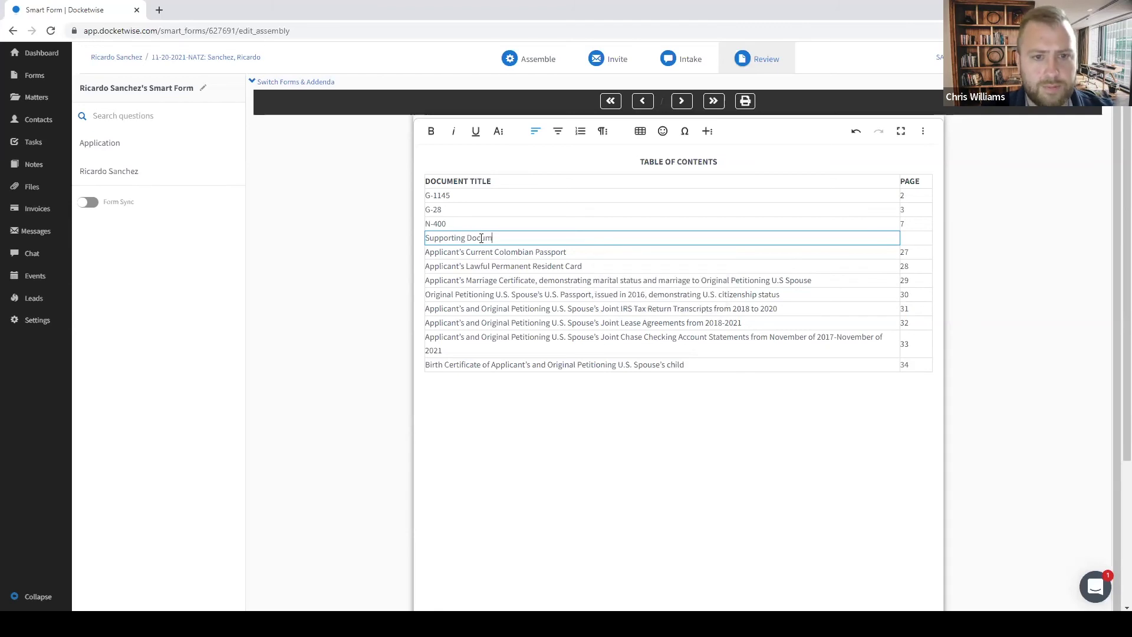
text(entation)
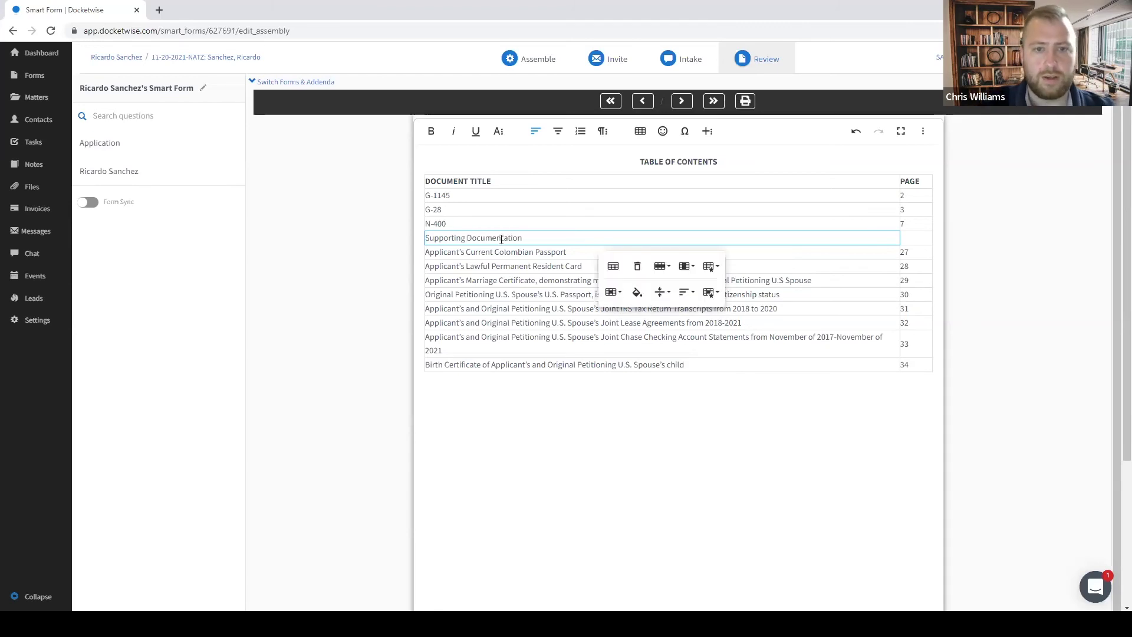
Step: Make the "Supporting Documentation" heading in the table of contents bold
drag(543, 243, 424, 242)
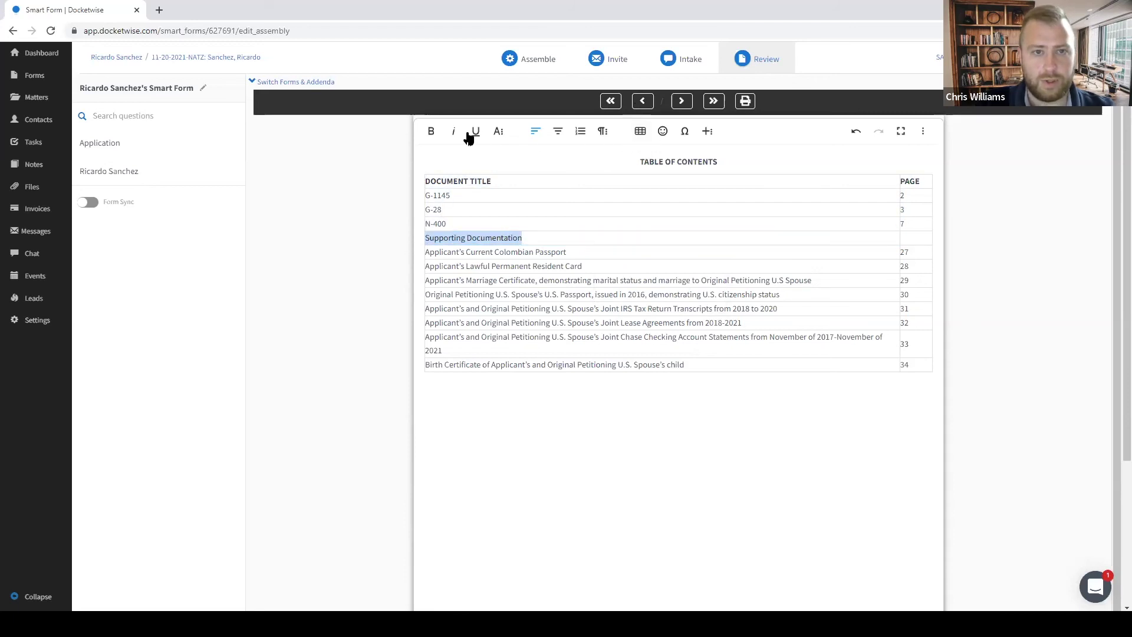
click(432, 132)
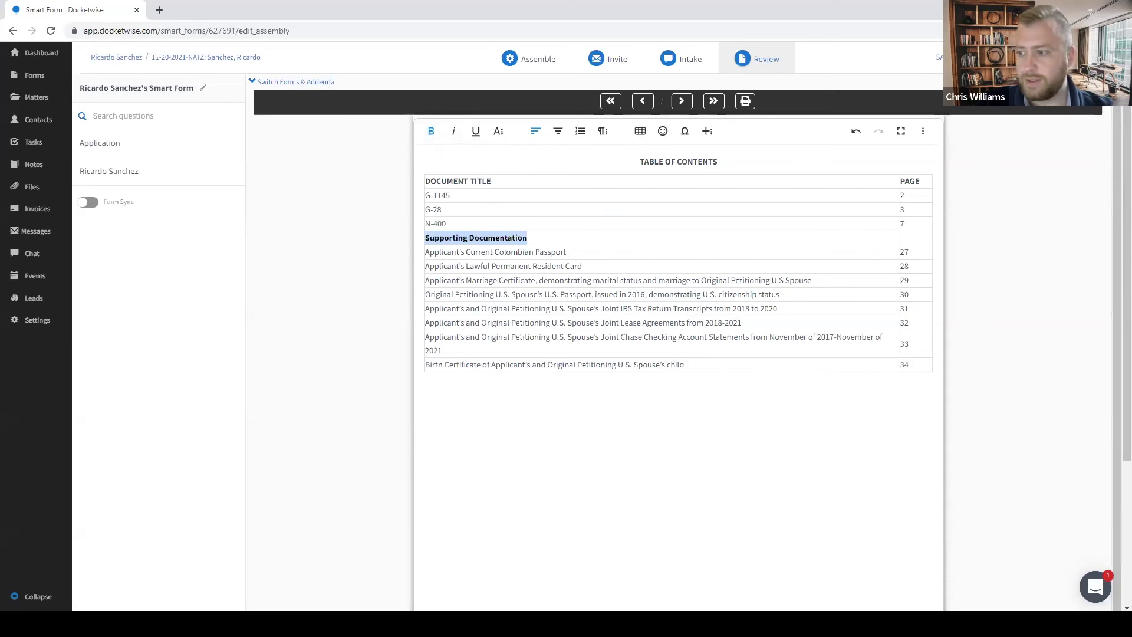
click(1028, 377)
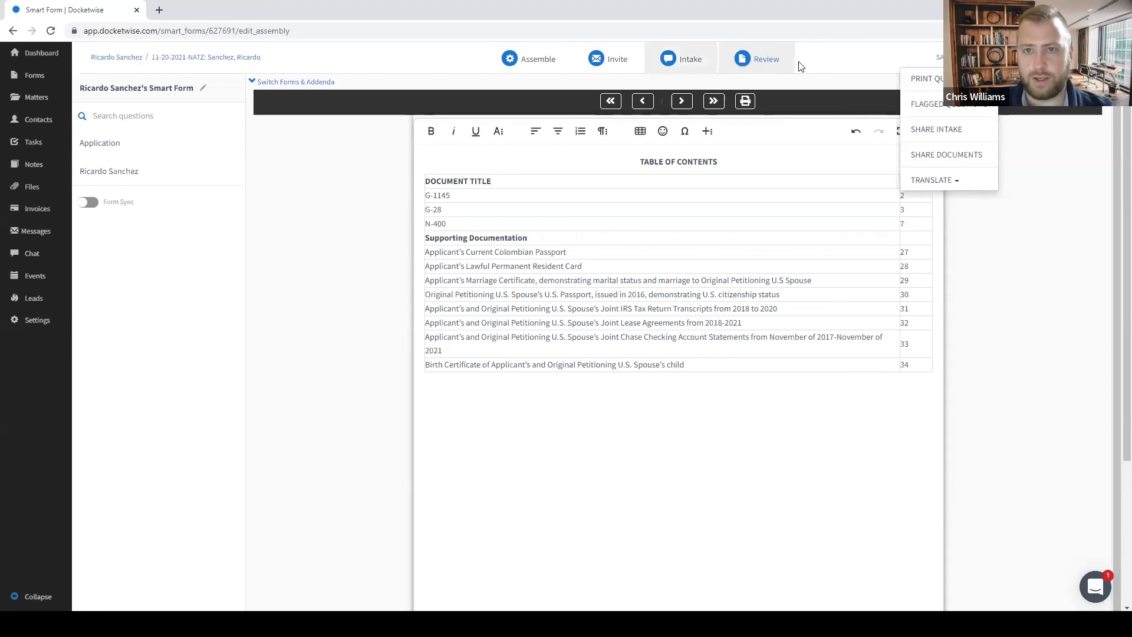
Step: Start sharing documents and deselect the table of contents, all supporting documents and G-1145, keeping only G-28 and N-400
click(948, 158)
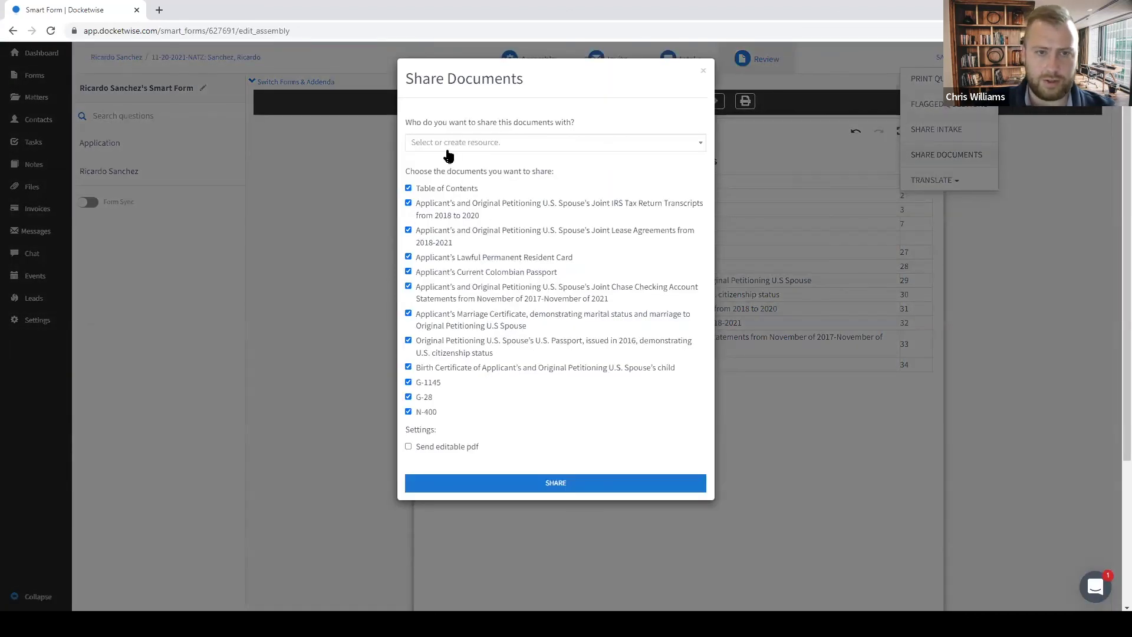
click(409, 188)
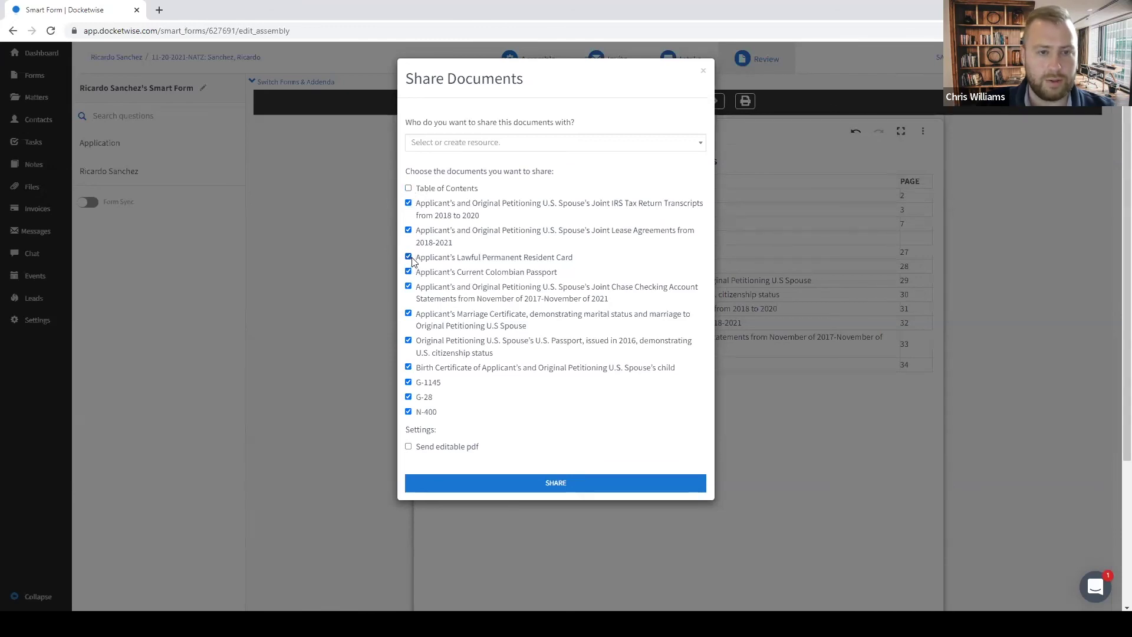
click(408, 203)
click(408, 230)
click(408, 257)
click(408, 272)
click(408, 287)
click(411, 326)
click(409, 340)
click(409, 367)
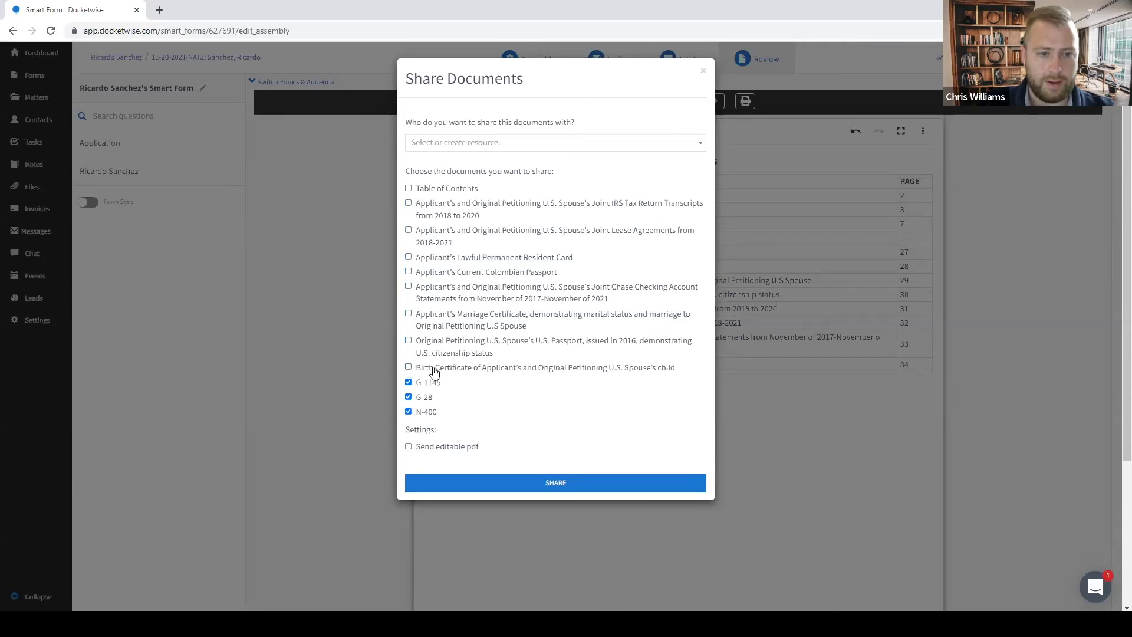
click(408, 382)
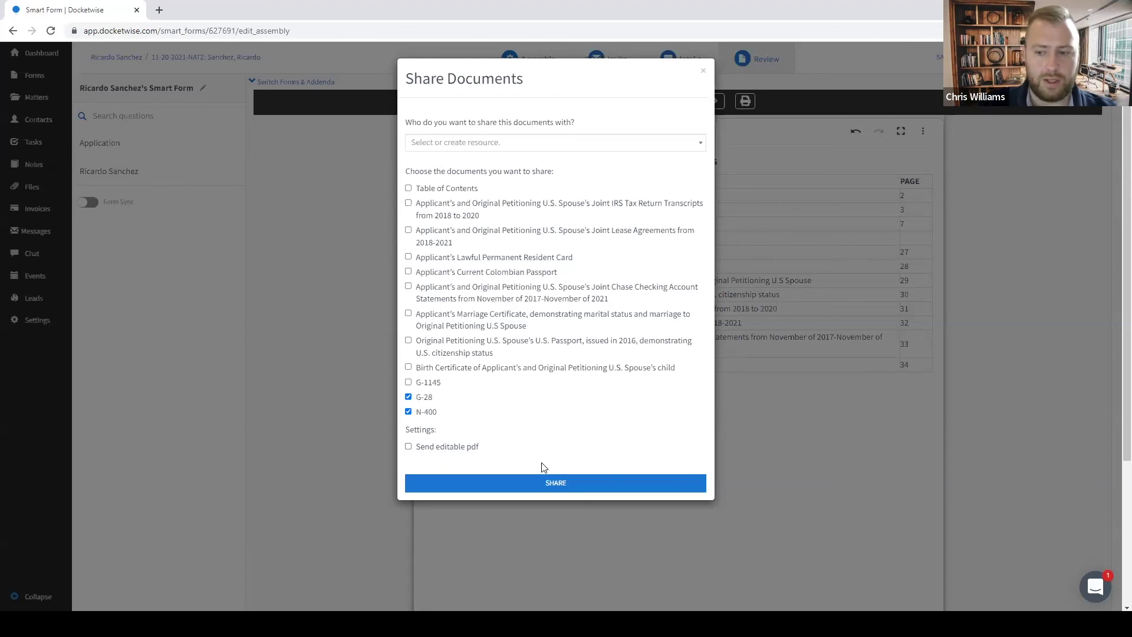
Step: Choose the client from the suggested contacts as recipient and share the G-28 and N-400
click(563, 489)
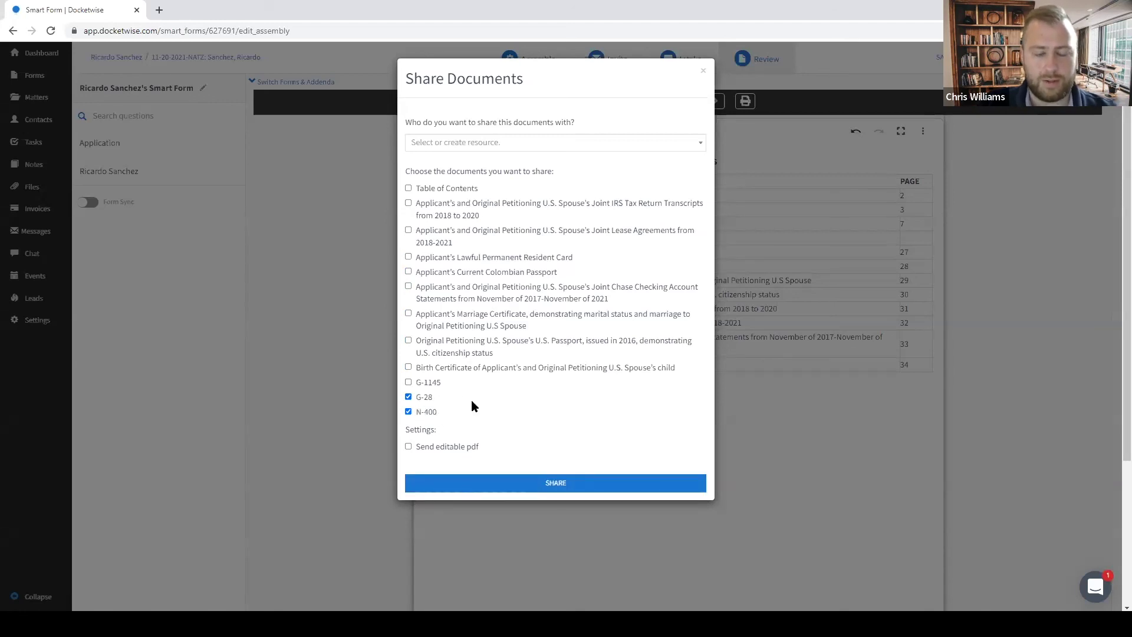
click(504, 146)
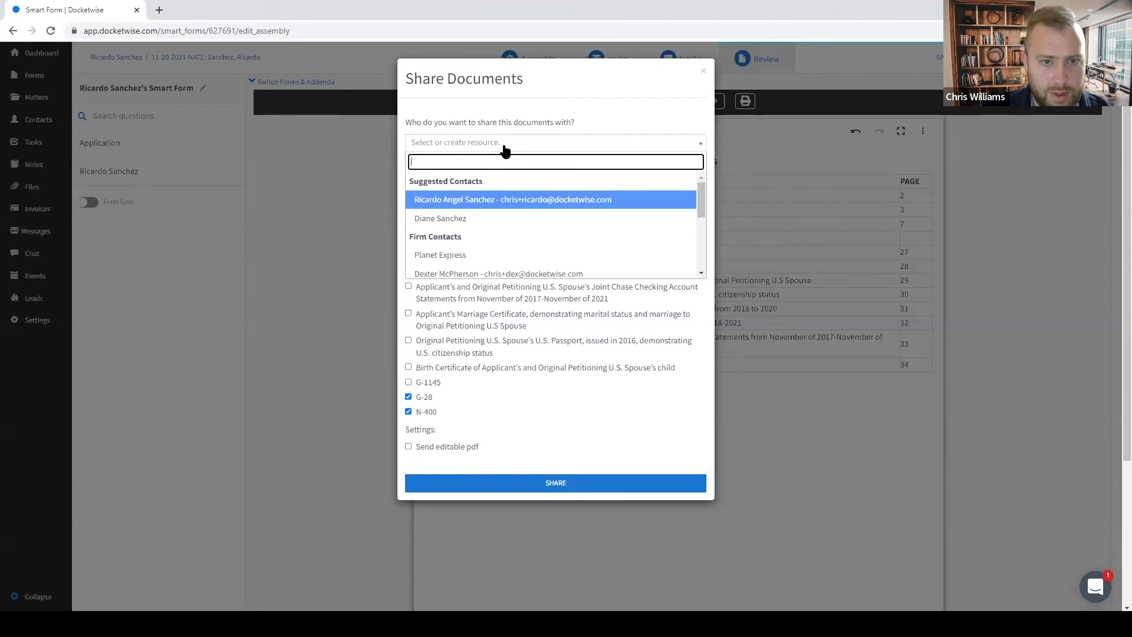
click(521, 198)
click(517, 517)
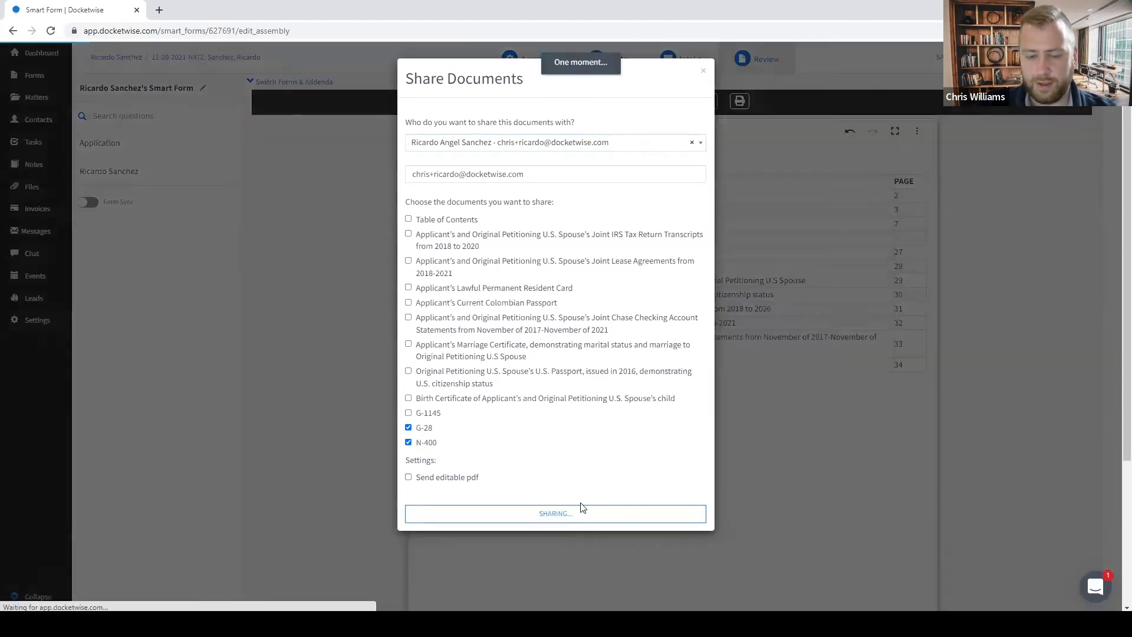
click(590, 514)
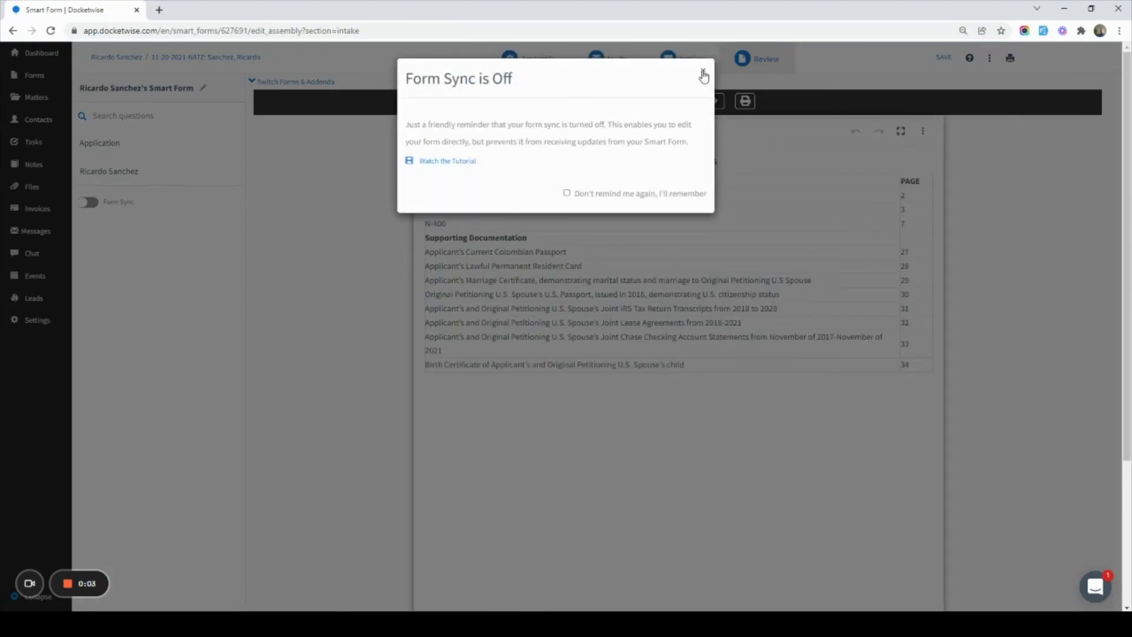
Step: Dismiss the Form Sync reminder and look through the list of forms and addenda in the smart form
click(704, 75)
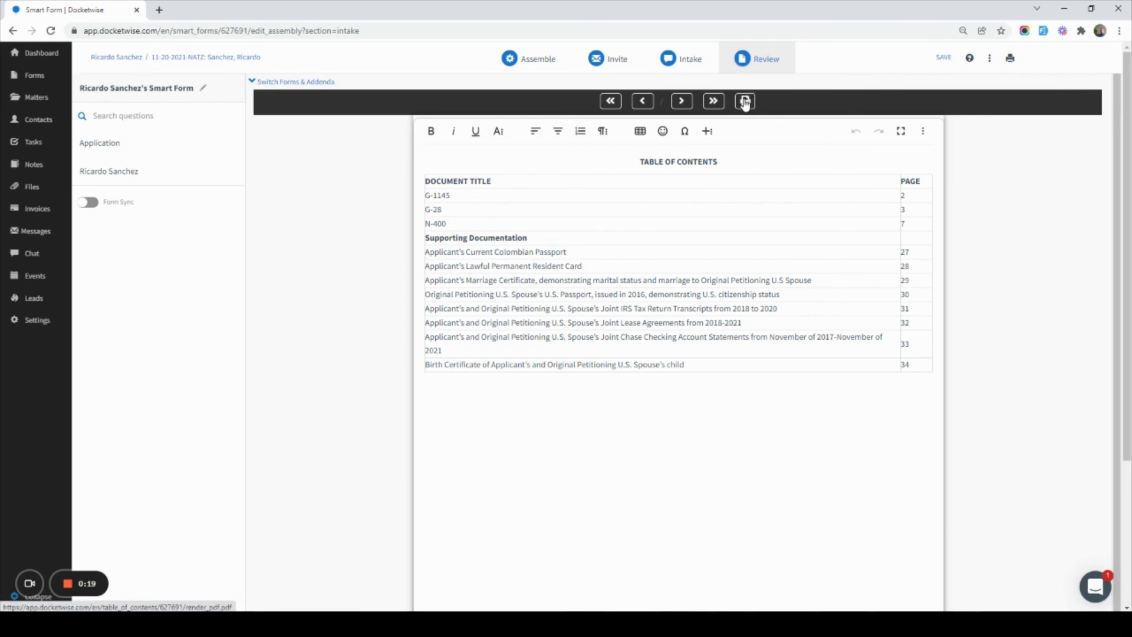
click(330, 82)
click(346, 81)
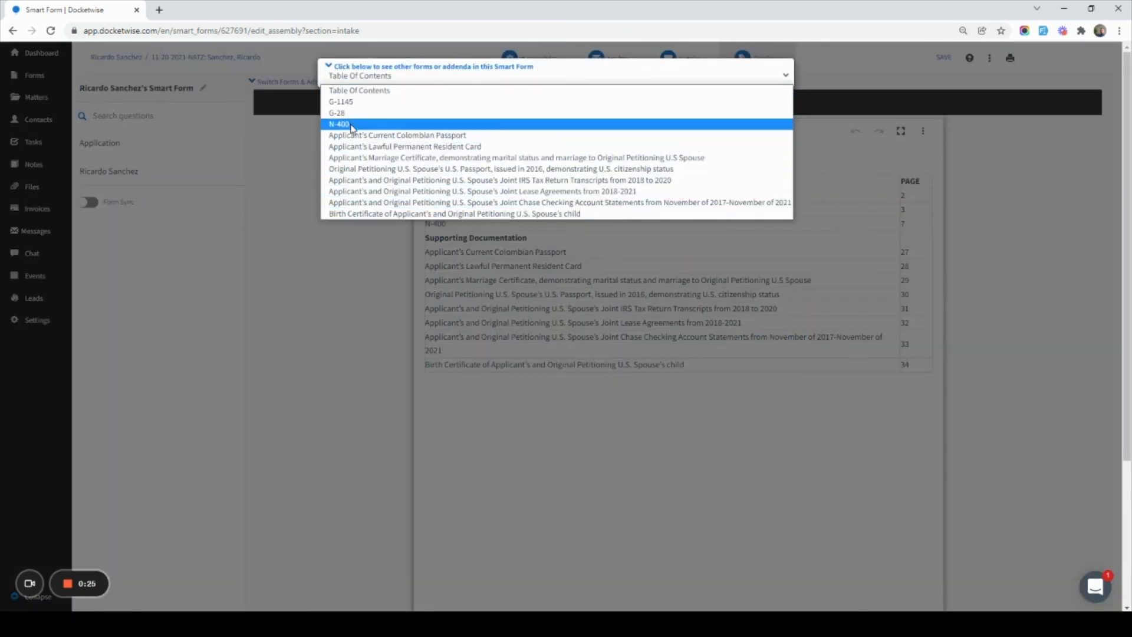
click(362, 288)
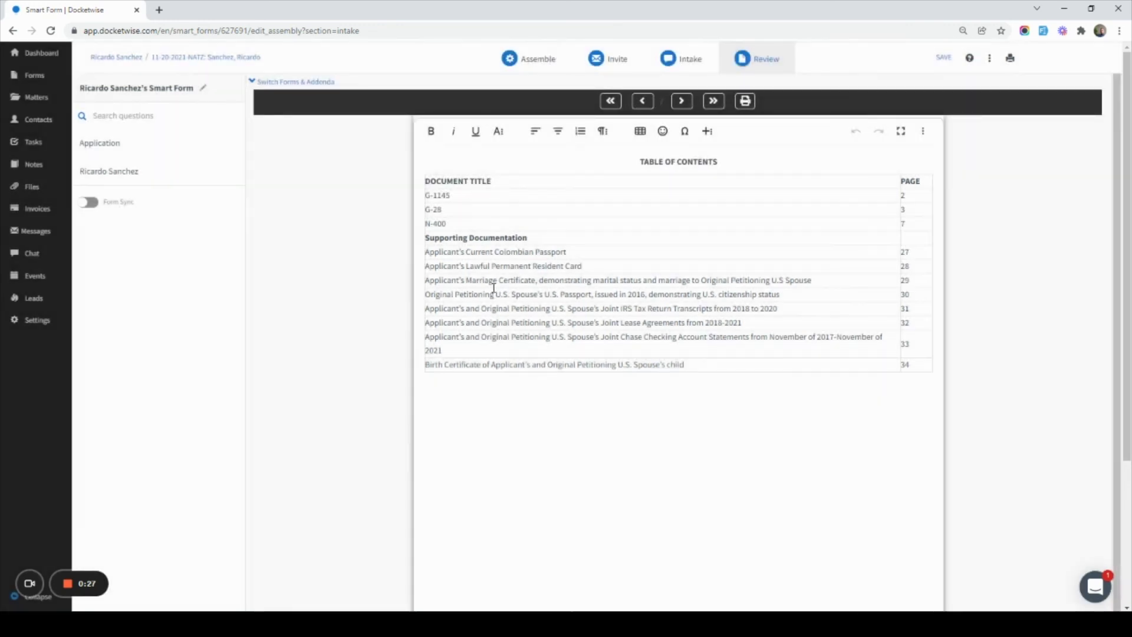
Step: Print the complete smart form packet to a downloaded PDF and dismiss the Form Sync reminder and download notice
click(1010, 59)
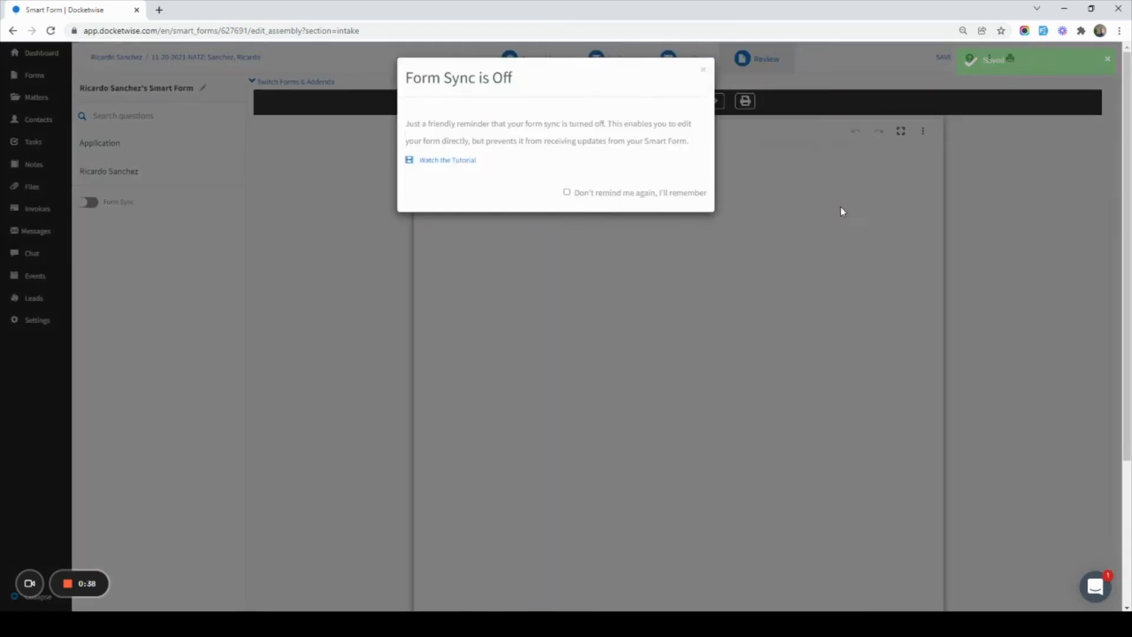
click(840, 207)
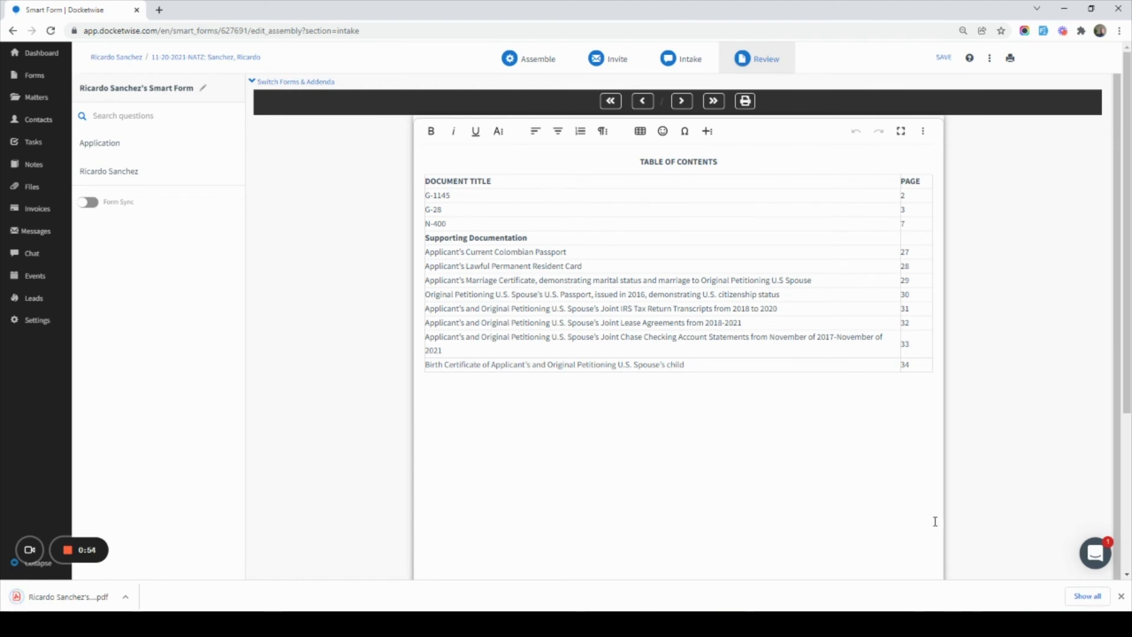
click(1121, 596)
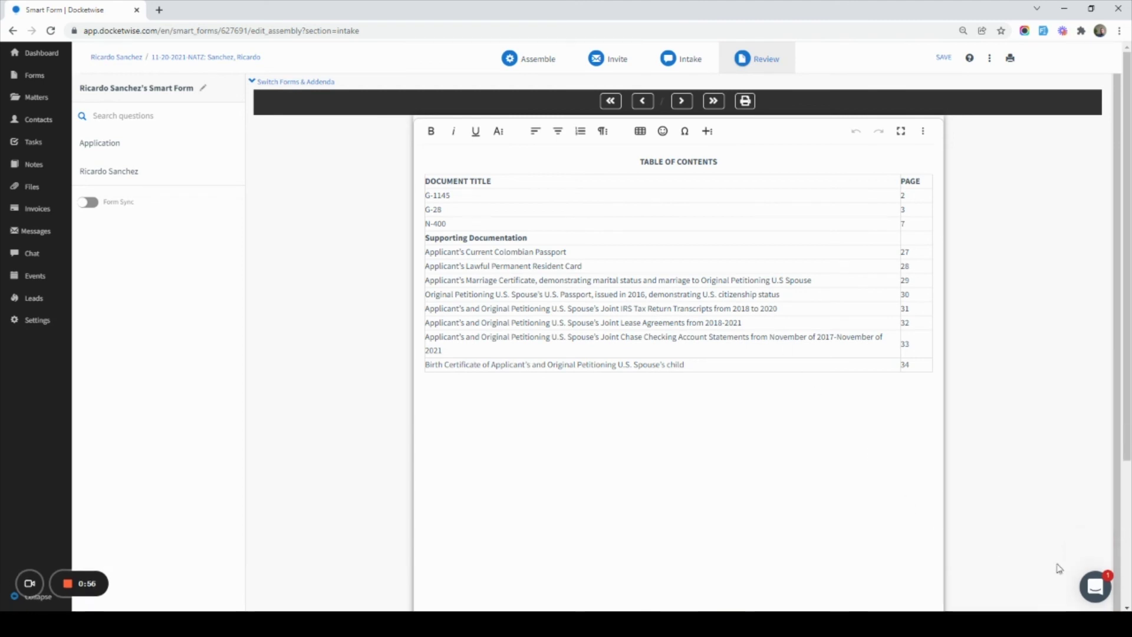